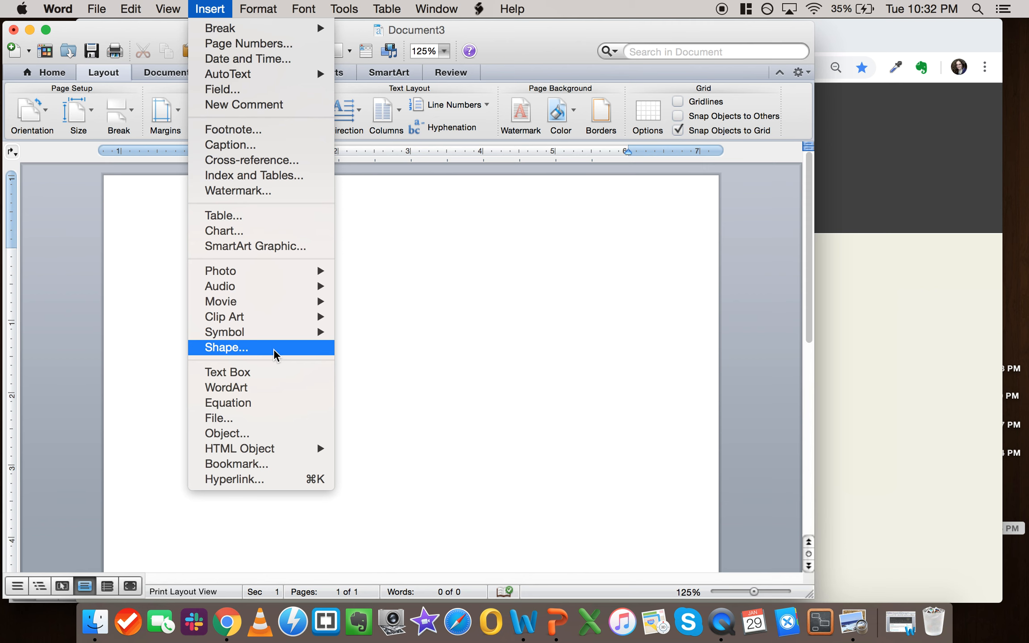
# Insert a plain rectangle from the shape library near the page's upper-left corner and close the library
pyautogui.click(273, 349)
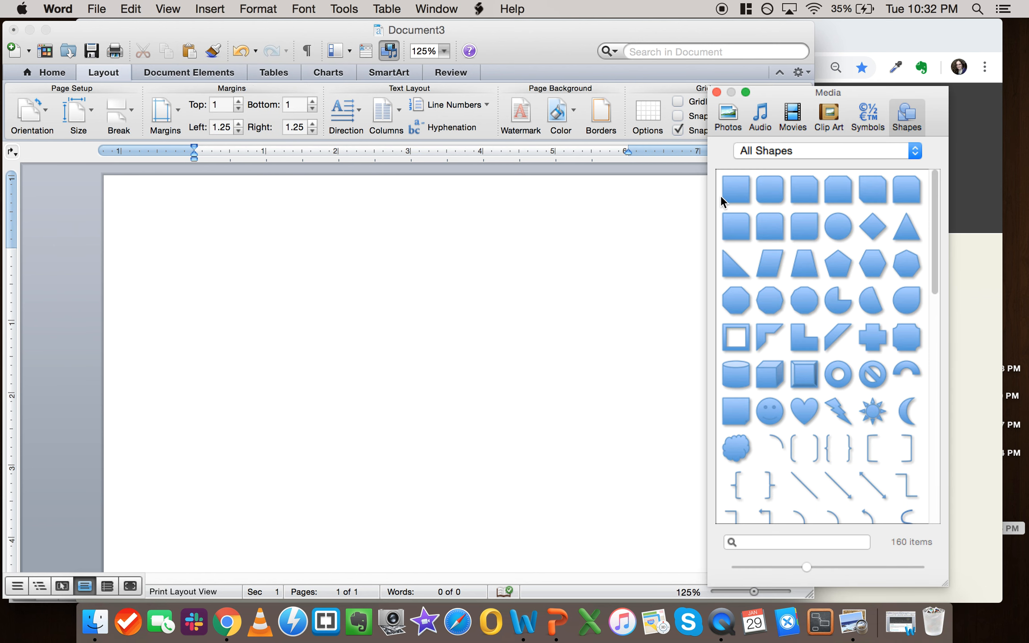
pyautogui.moveTo(722, 201); pyautogui.dragTo(167, 292)
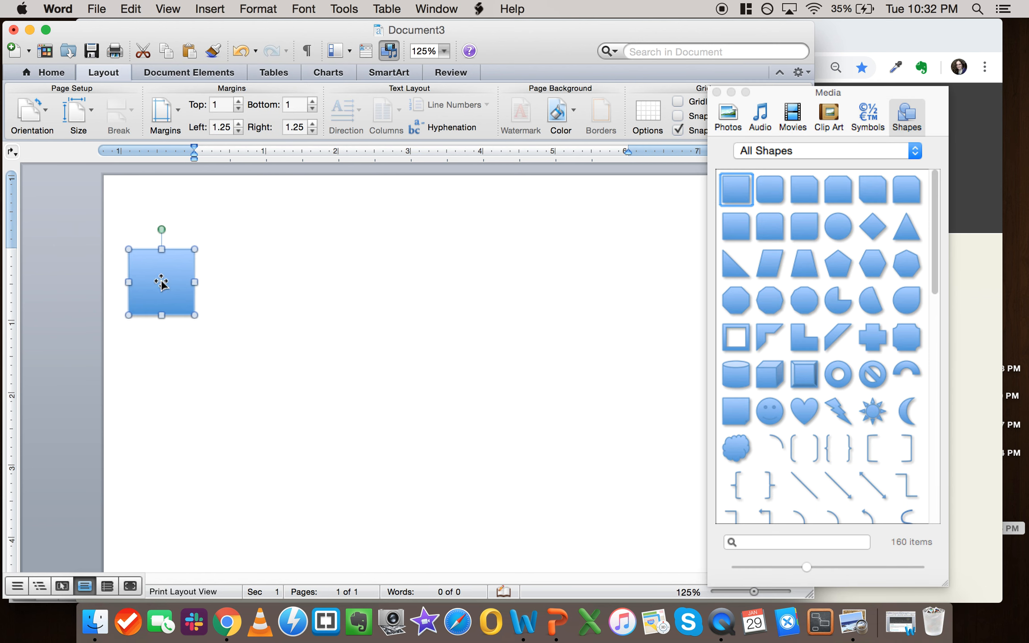
pyautogui.click(251, 304)
pyautogui.click(716, 92)
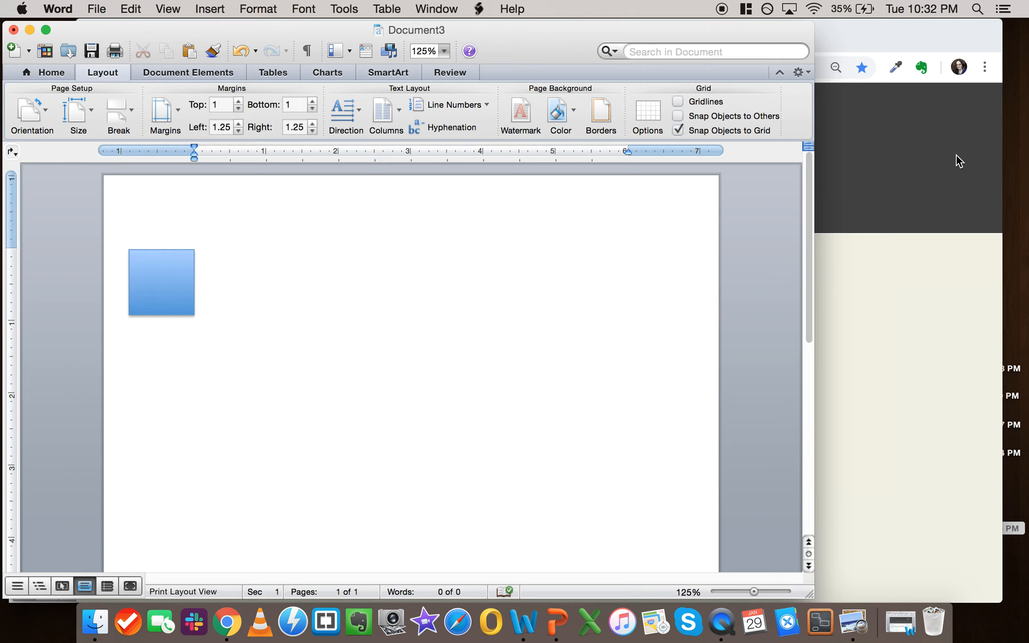
# Move the rectangle to the top of the page and stretch it into a header banner about 8.45" wide and 1.38" high
pyautogui.click(959, 161)
pyautogui.click(22, 349)
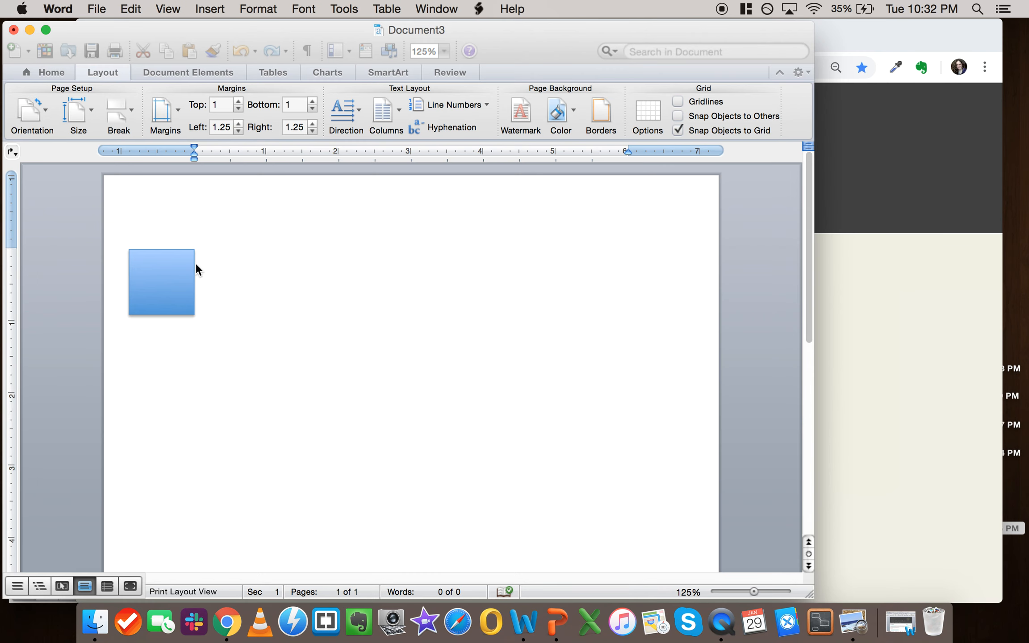
pyautogui.click(196, 266)
pyautogui.moveTo(173, 271); pyautogui.dragTo(151, 205)
pyautogui.moveTo(179, 248); pyautogui.dragTo(714, 286)
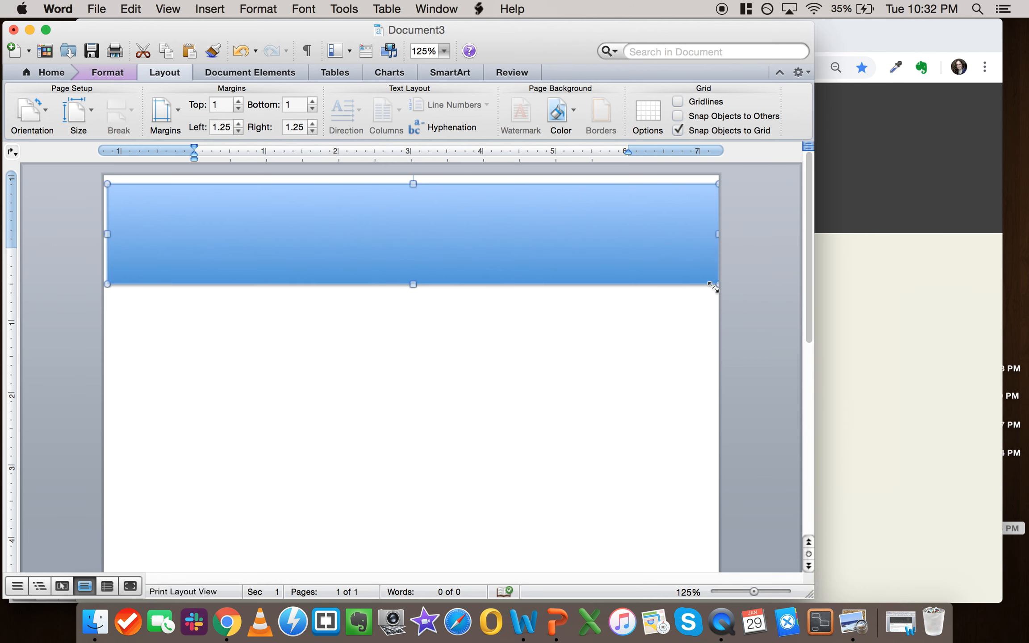
# Fill the header banner with a dark gray theme color
pyautogui.click(422, 234)
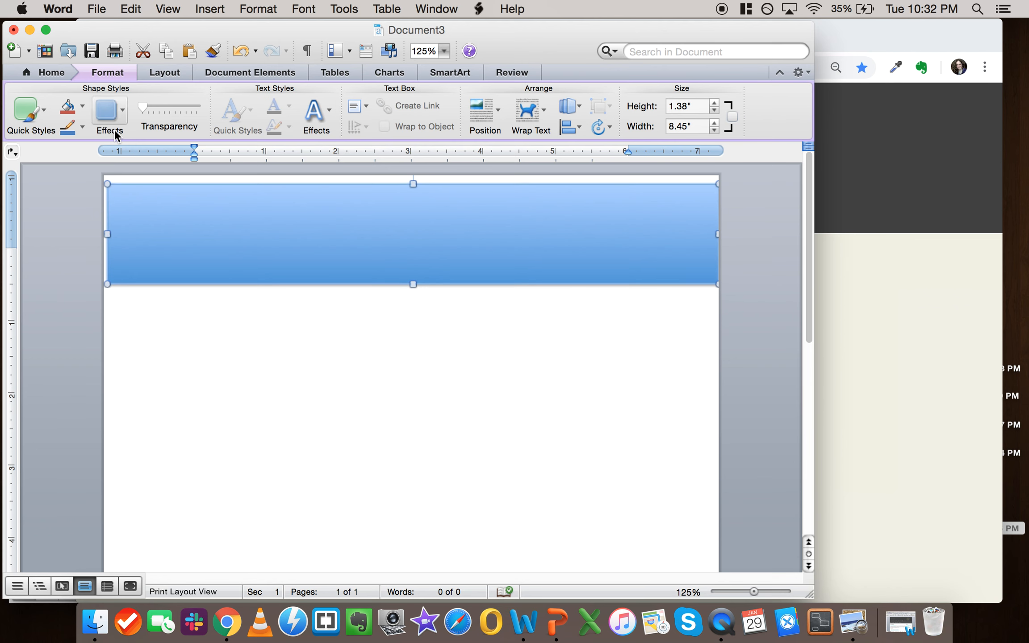
pyautogui.click(76, 107)
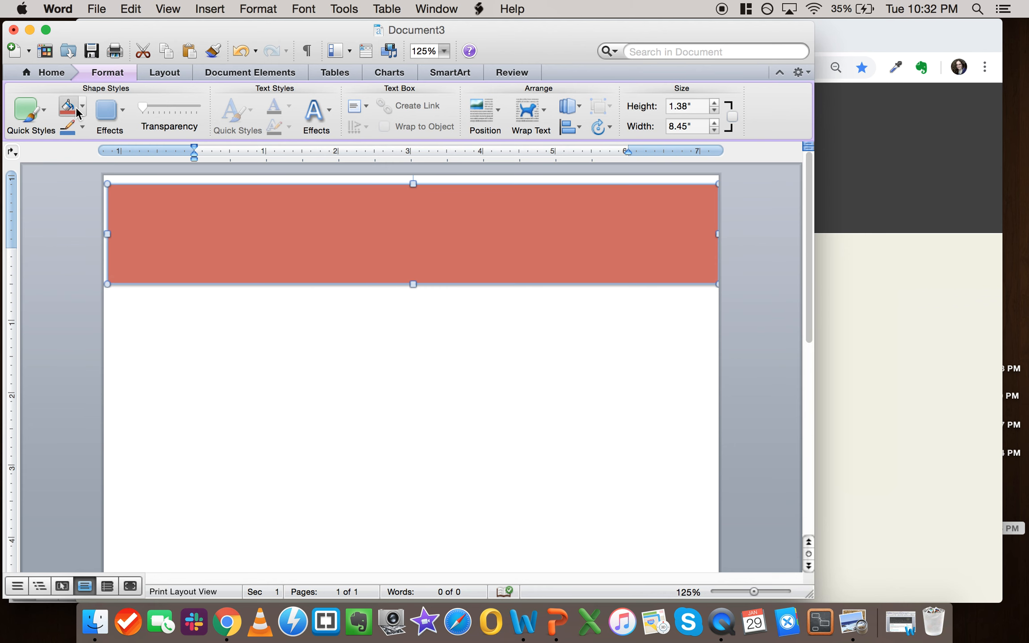
pyautogui.click(83, 107)
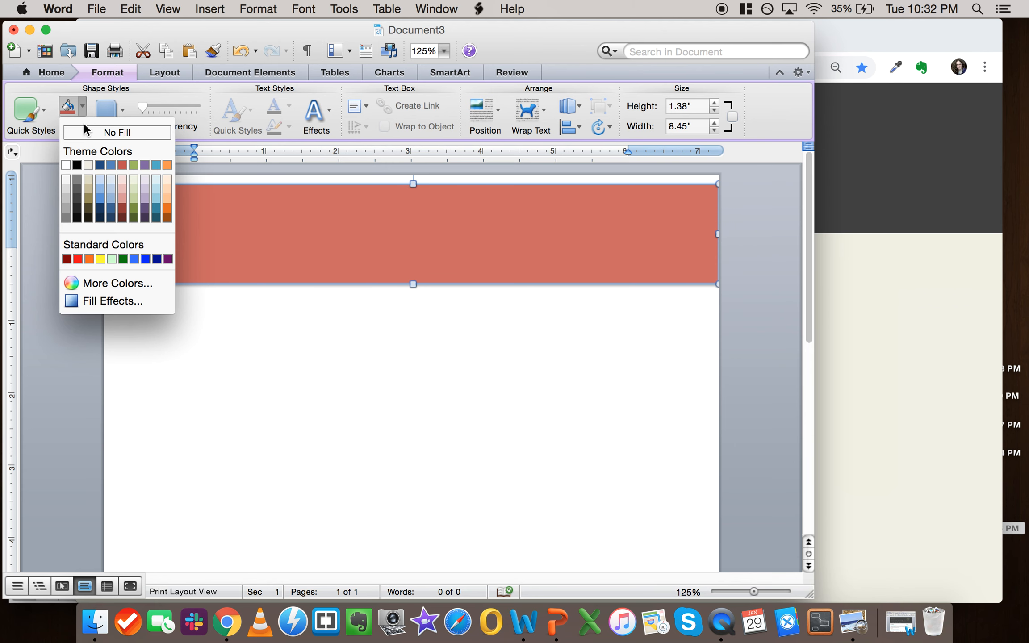
pyautogui.click(78, 187)
pyautogui.click(235, 365)
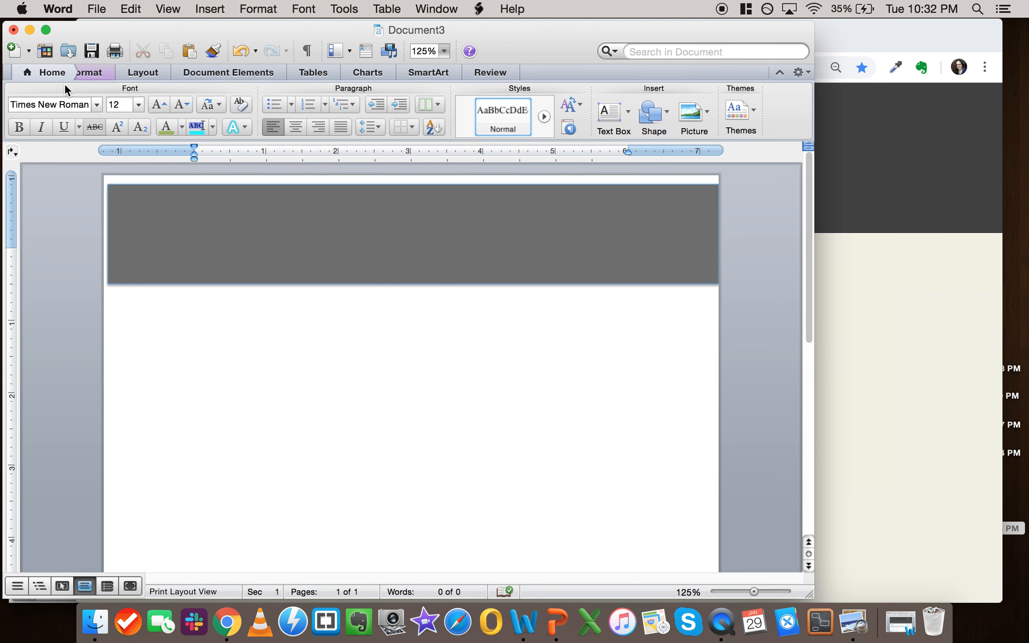
pyautogui.click(56, 75)
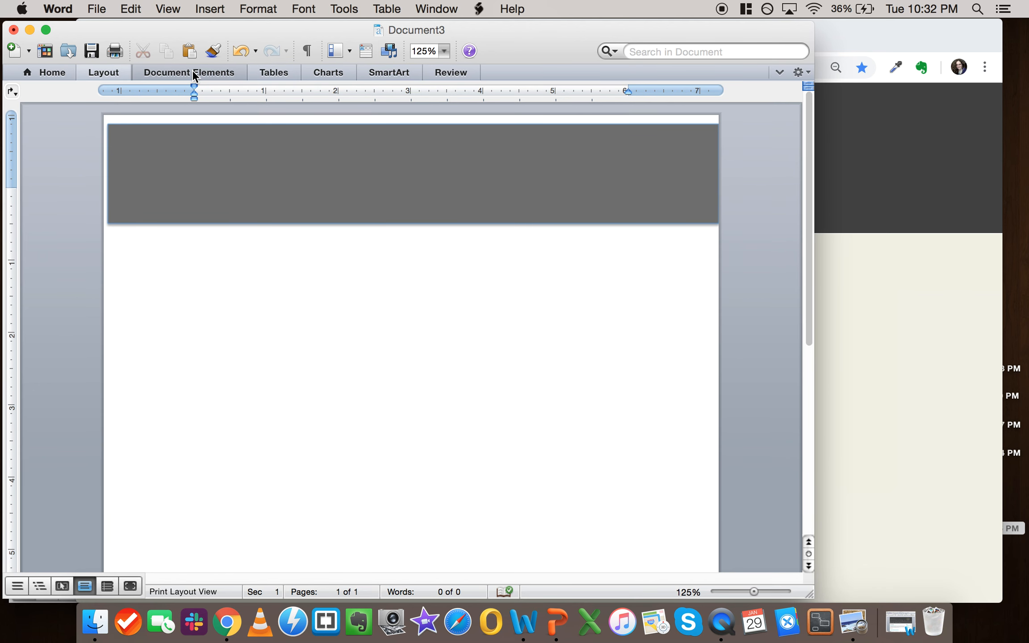
pyautogui.click(179, 73)
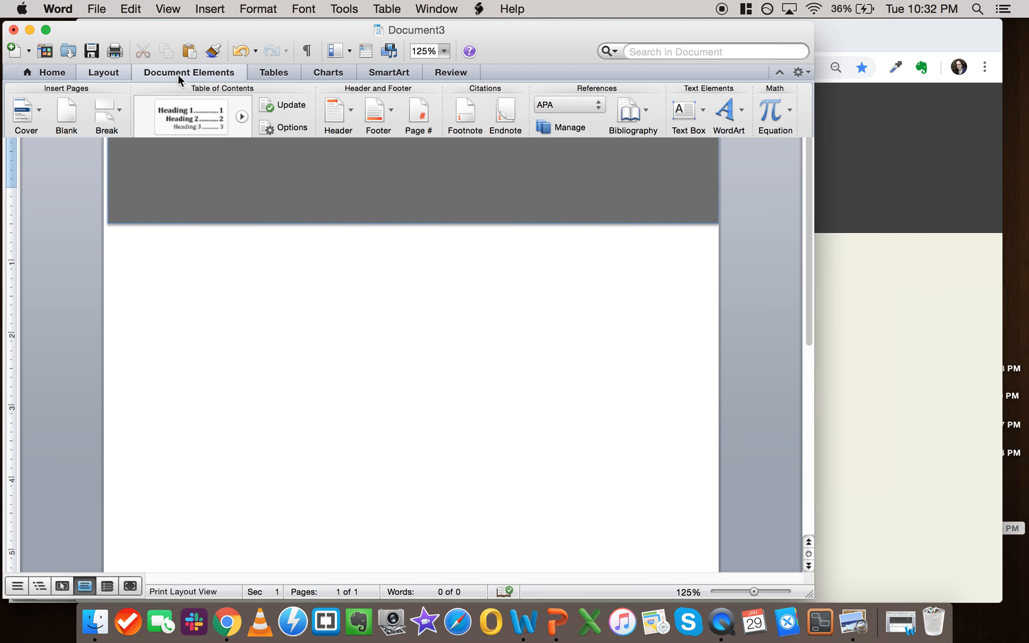
pyautogui.click(98, 73)
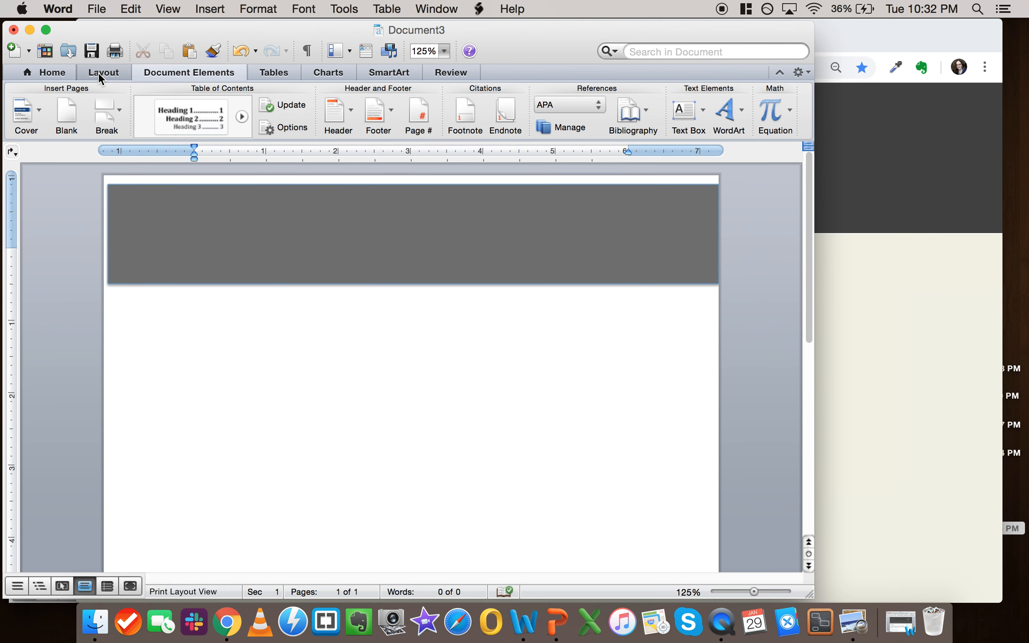
pyautogui.click(172, 72)
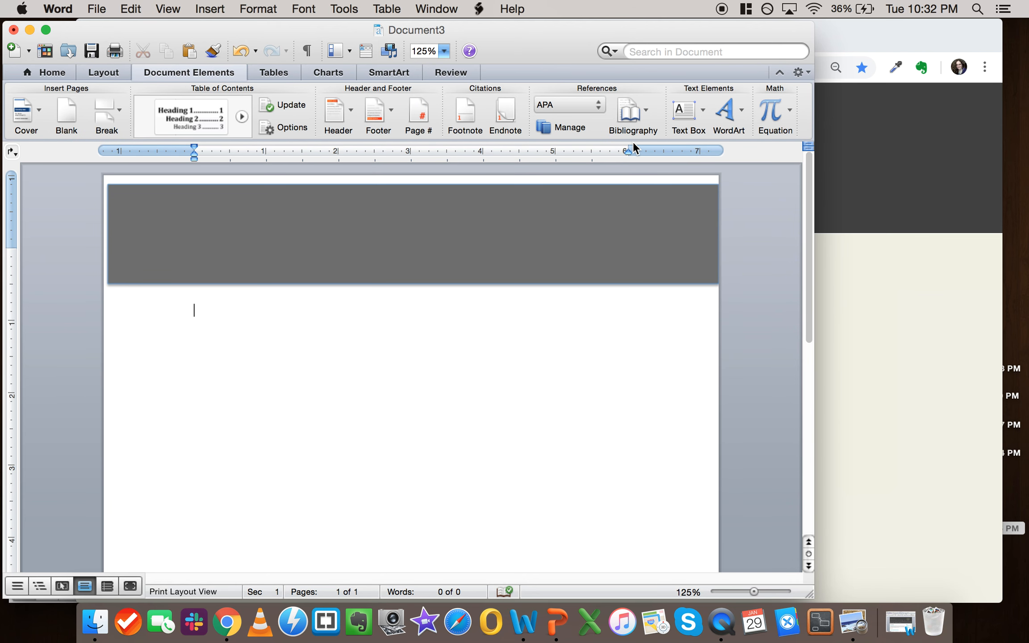
# Set the page background to the light cream theme color, using the course website in Chrome as the color reference
pyautogui.click(93, 72)
pyautogui.click(558, 112)
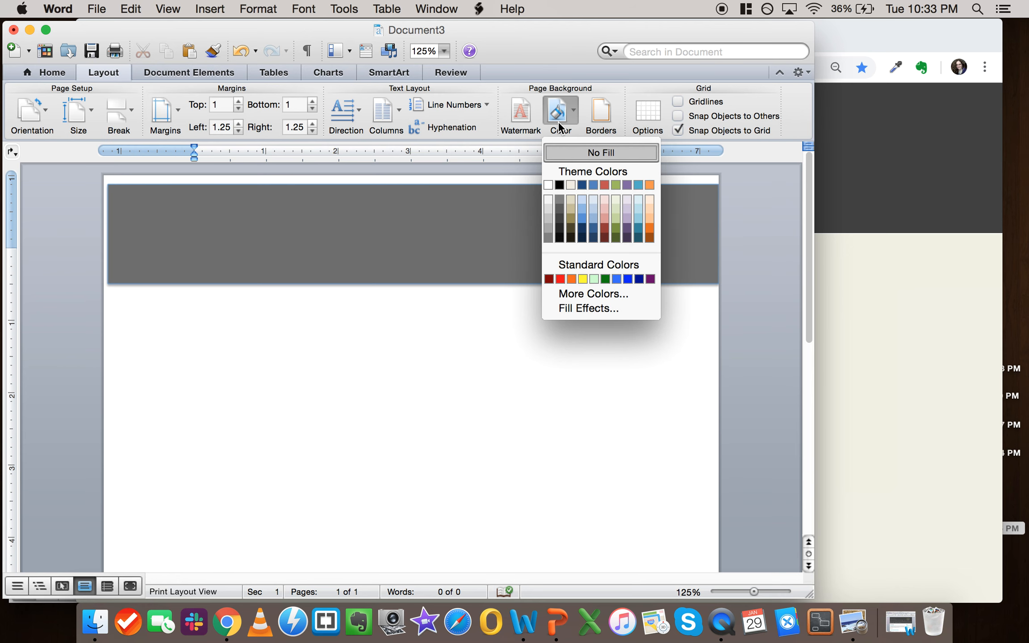
pyautogui.click(934, 367)
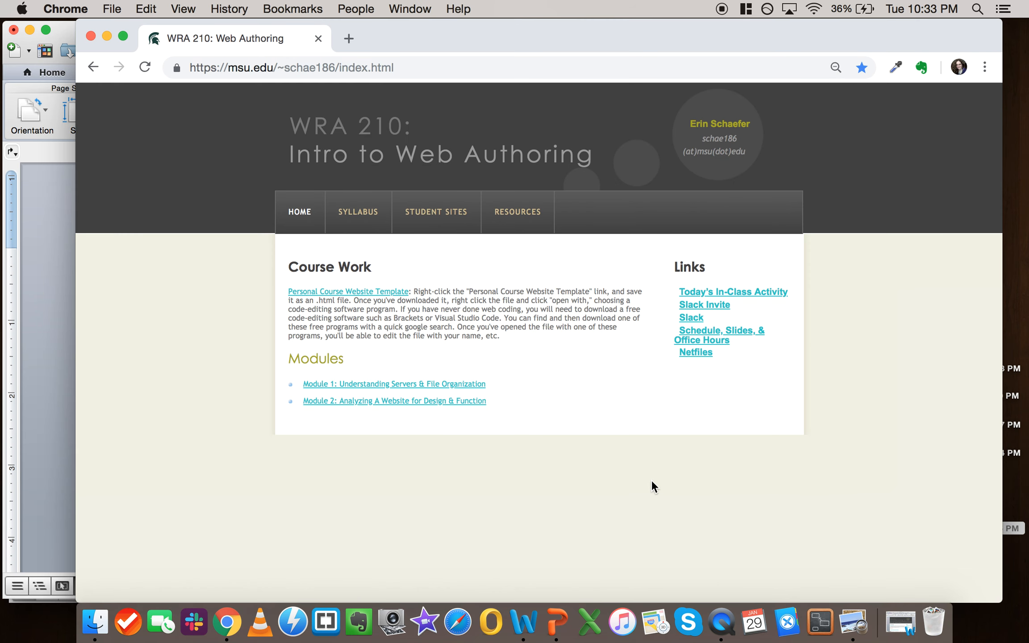
pyautogui.click(47, 389)
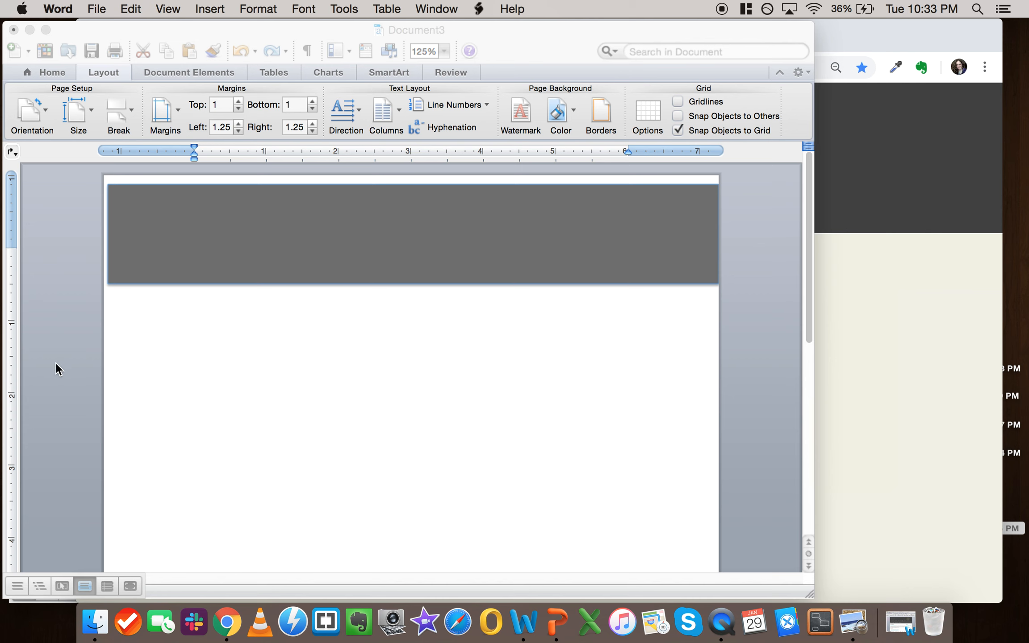
pyautogui.click(566, 125)
pyautogui.click(571, 203)
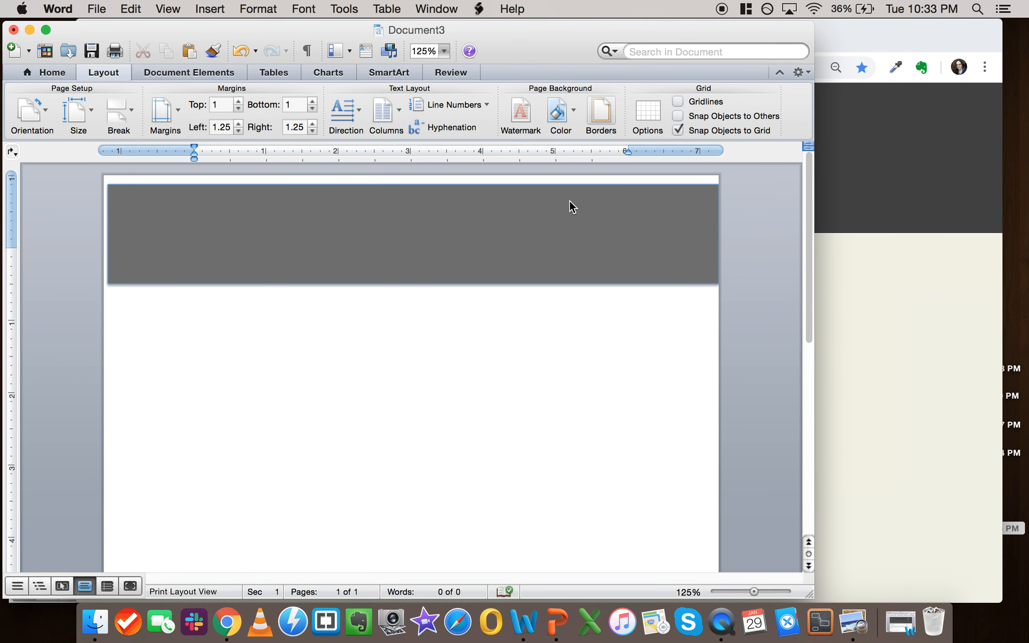
pyautogui.click(562, 127)
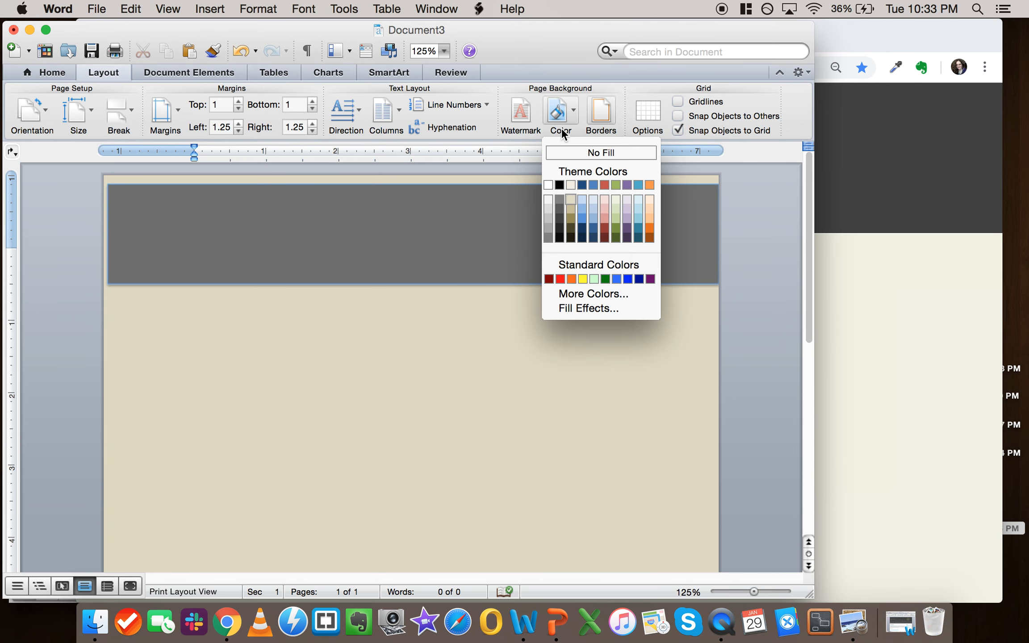
pyautogui.click(570, 185)
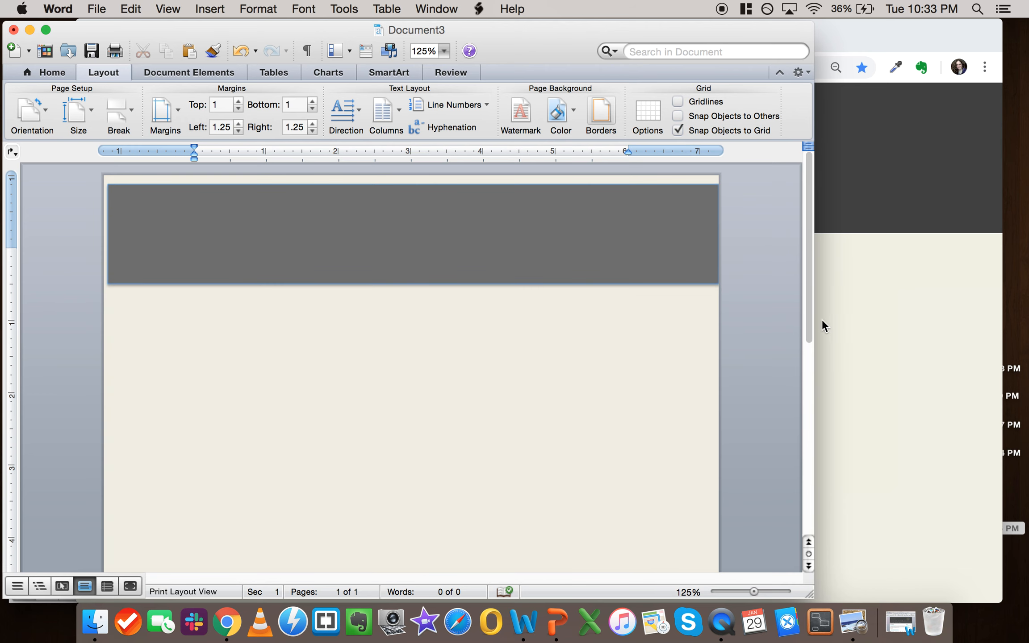
# Compare the mock-up's banner and background colors with the course website's home page in Chrome
pyautogui.click(854, 335)
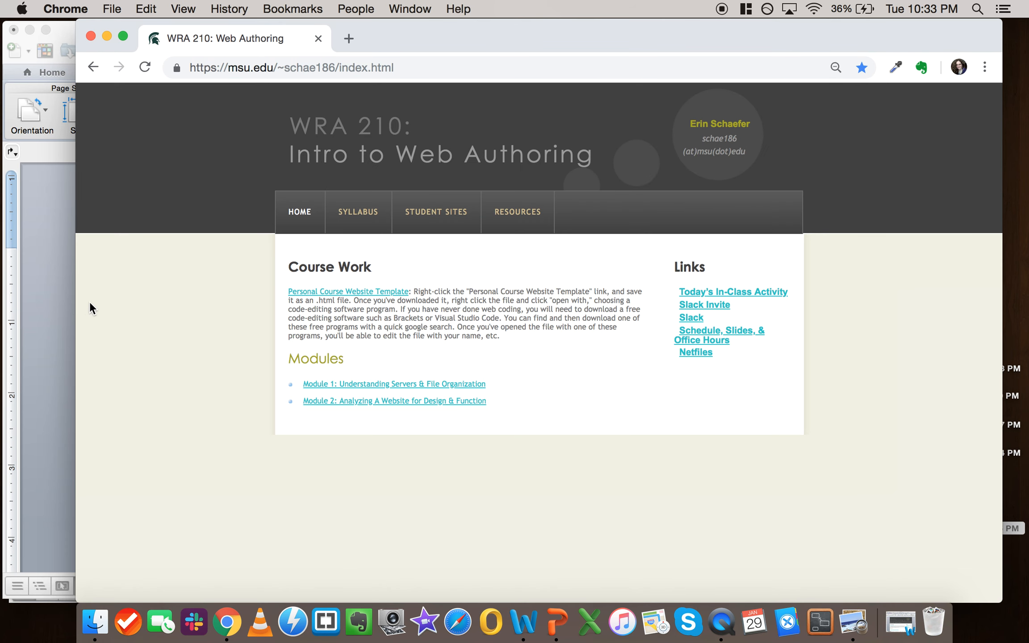
pyautogui.click(61, 303)
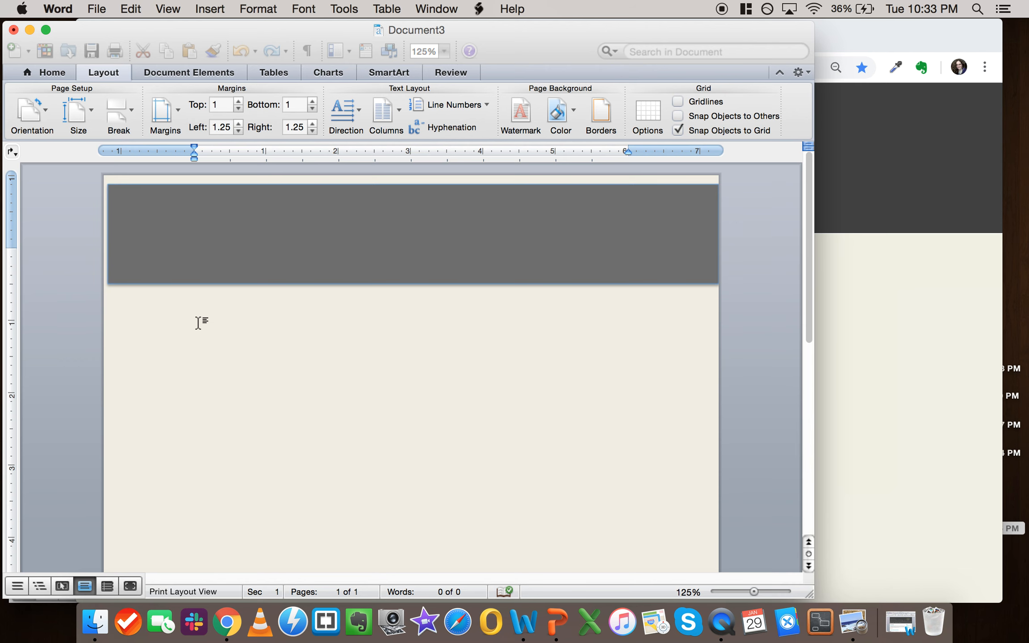
pyautogui.click(916, 331)
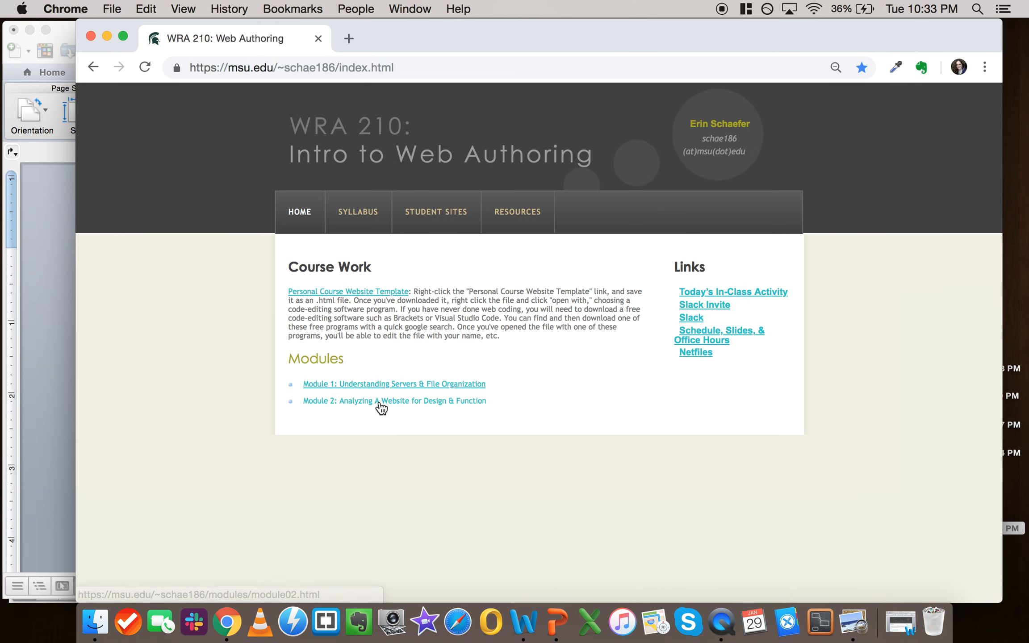
pyautogui.click(68, 368)
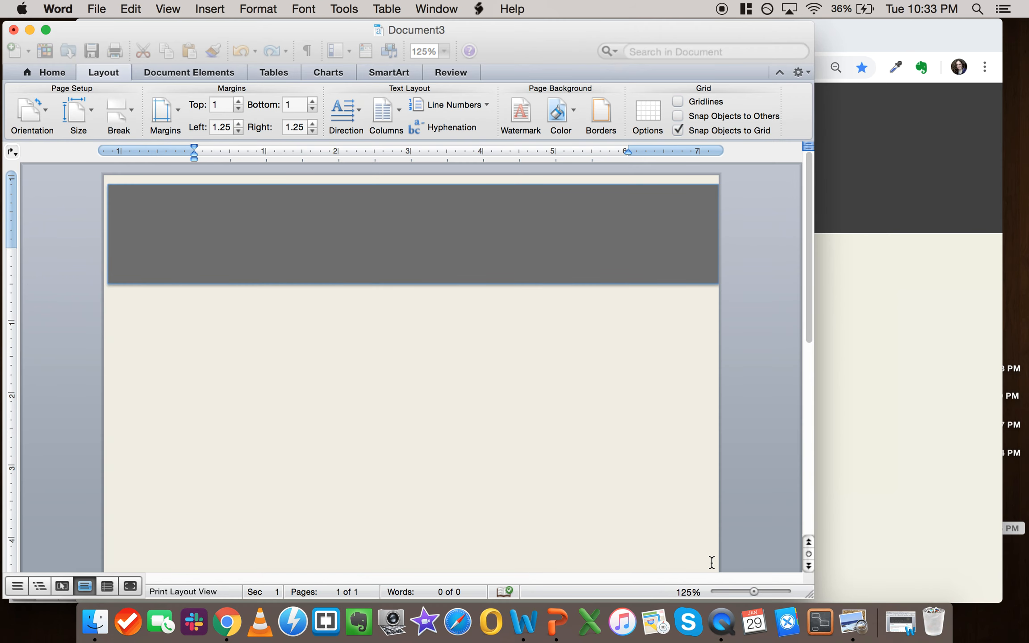
# Restore the minimized Document4 containing the website screenshot and compare it with the live site in Chrome
pyautogui.click(900, 622)
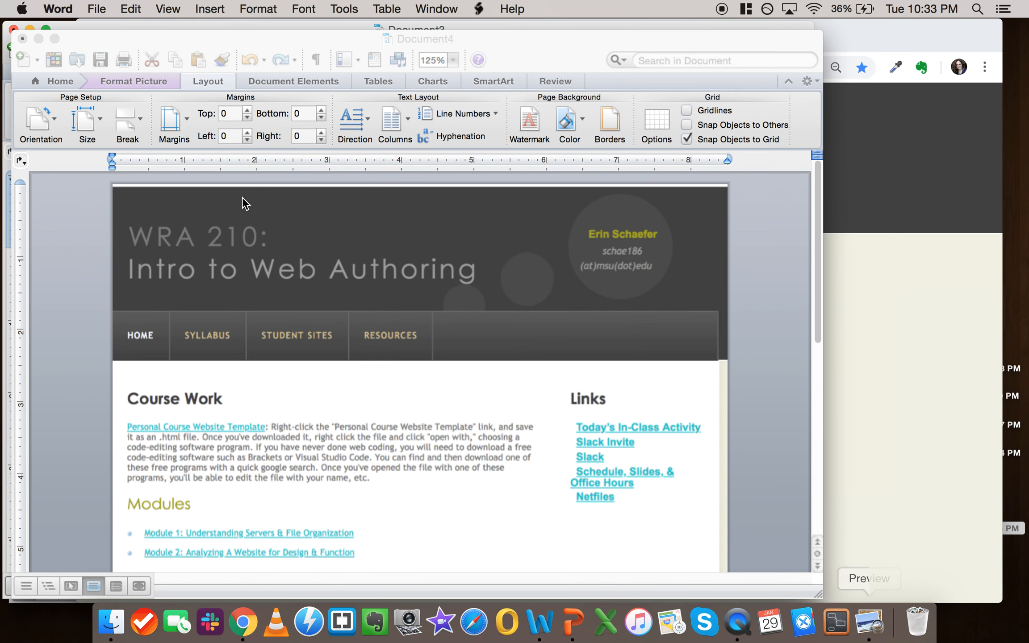
pyautogui.click(774, 419)
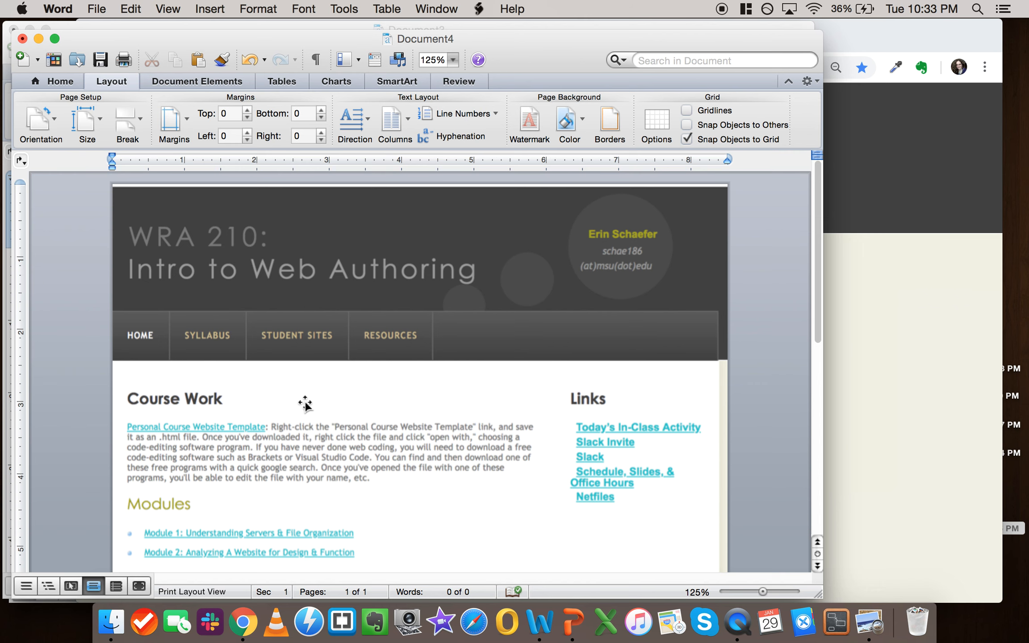
pyautogui.click(243, 340)
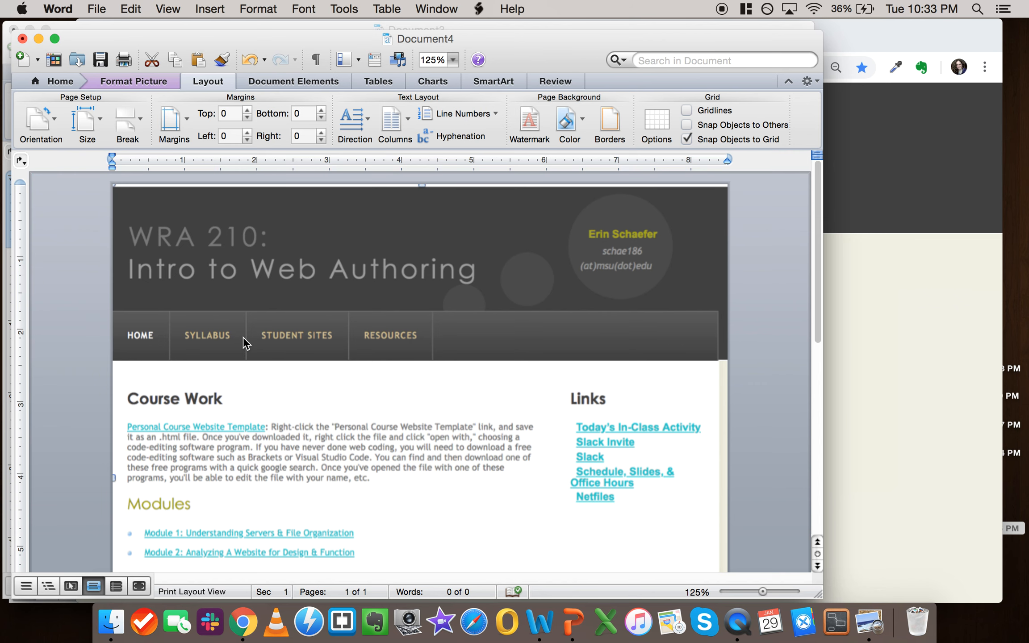
pyautogui.scroll(-2, 758, 425)
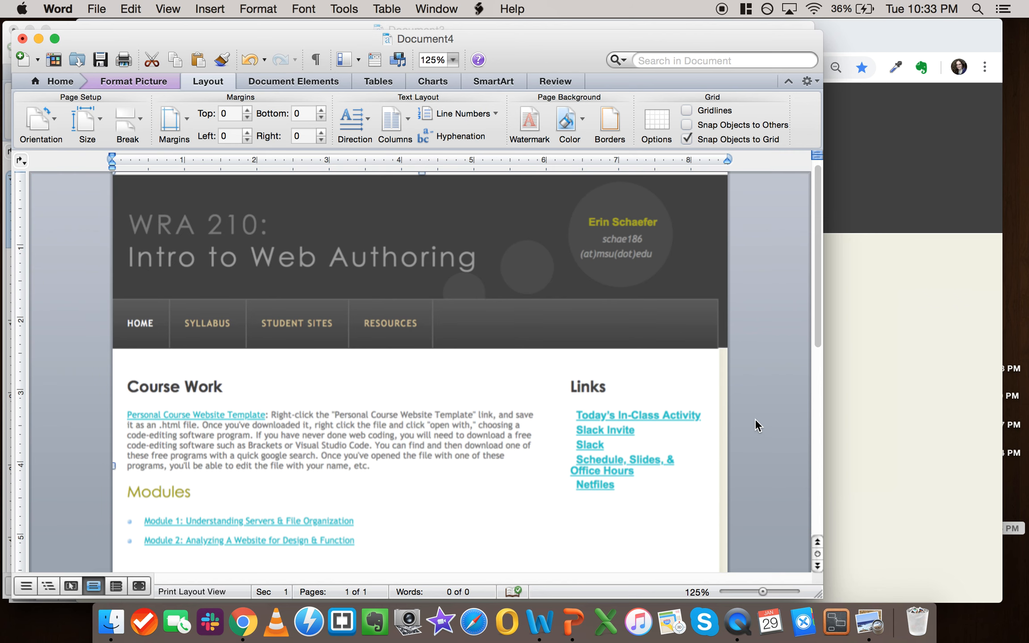
pyautogui.click(908, 356)
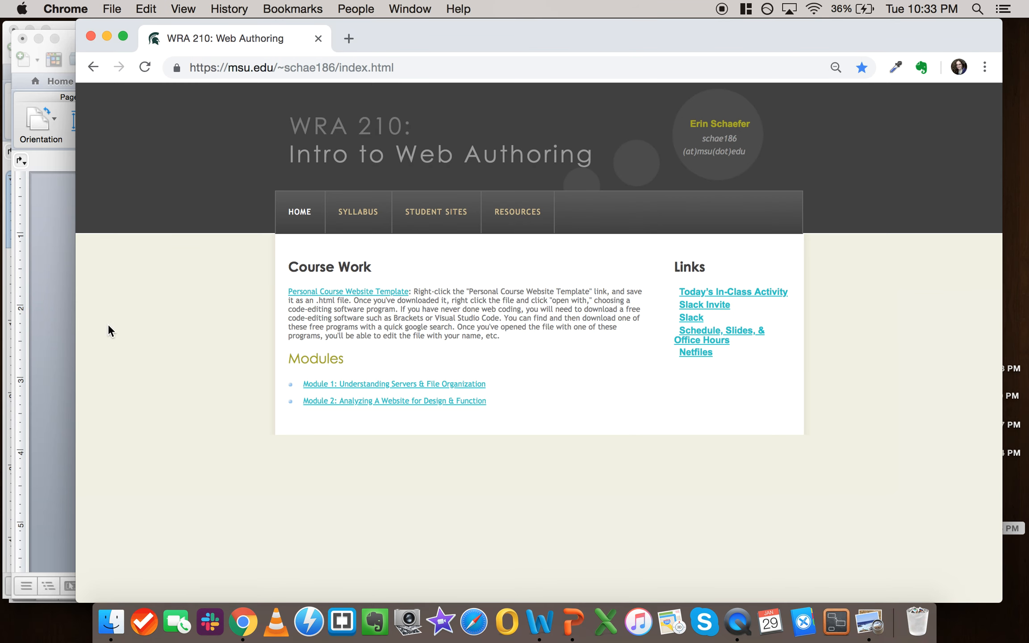
pyautogui.click(58, 321)
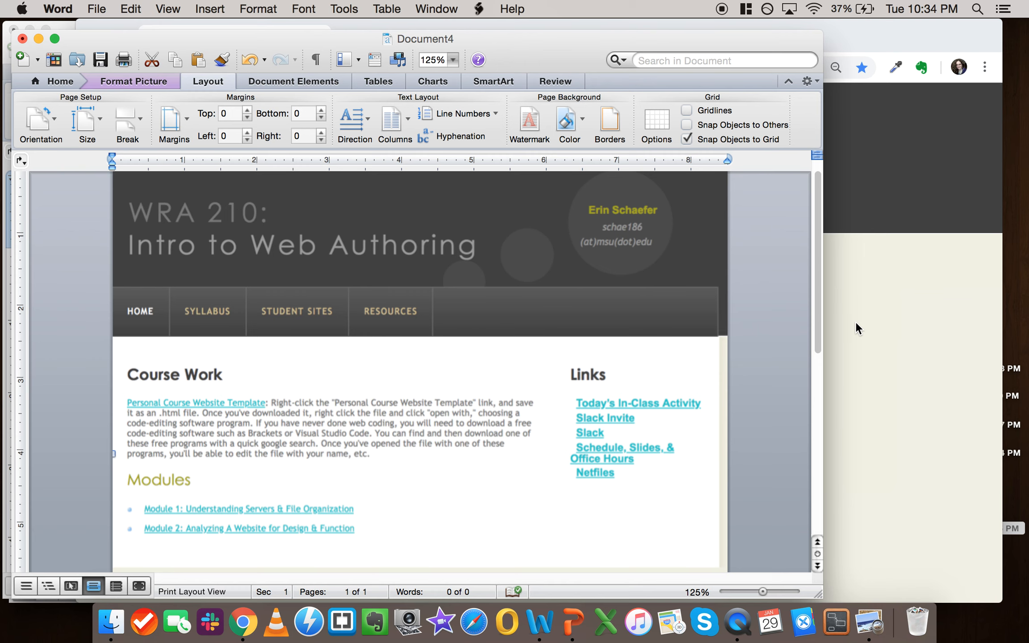
# Minimize both Word documents and switch to the PowerPoint presentation of website screenshots
pyautogui.click(38, 39)
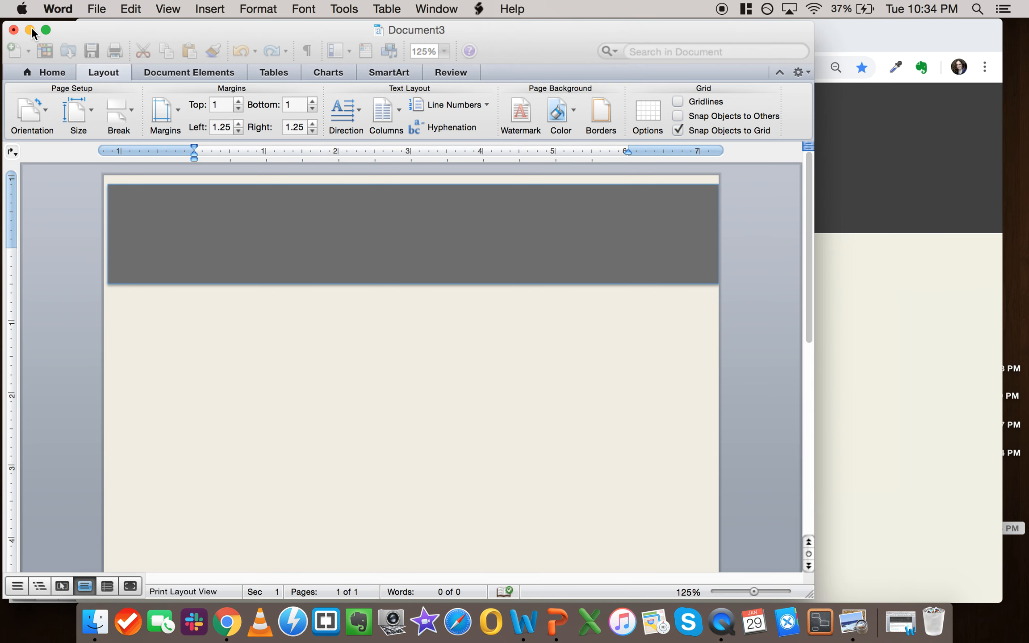
pyautogui.click(31, 28)
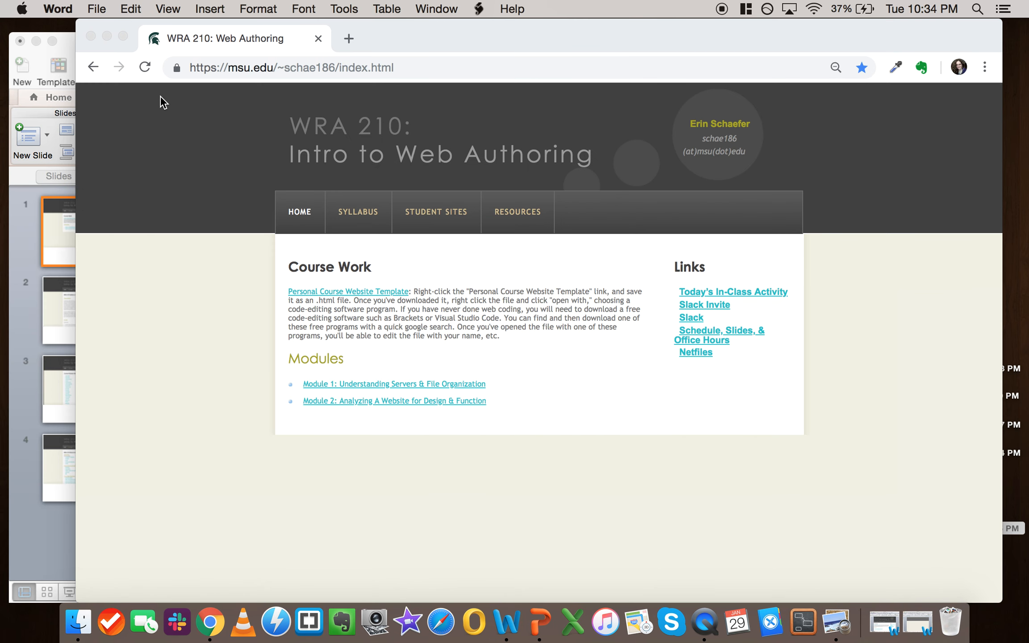
pyautogui.click(69, 266)
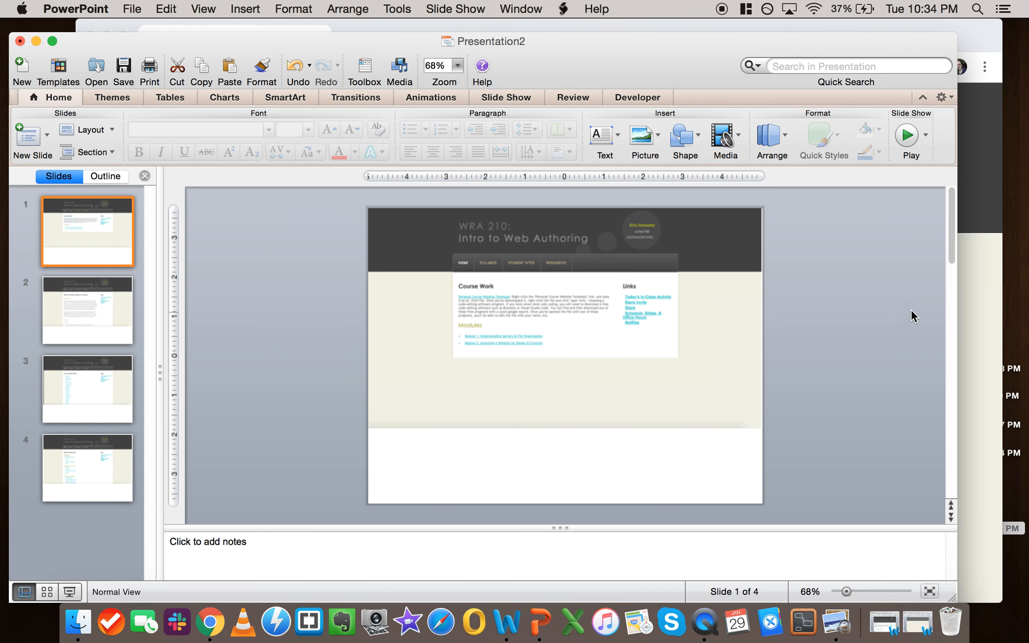
# Switch to the course website in Chrome and browse its Syllabus and Student Sites pages, returning to the home page
pyautogui.click(966, 314)
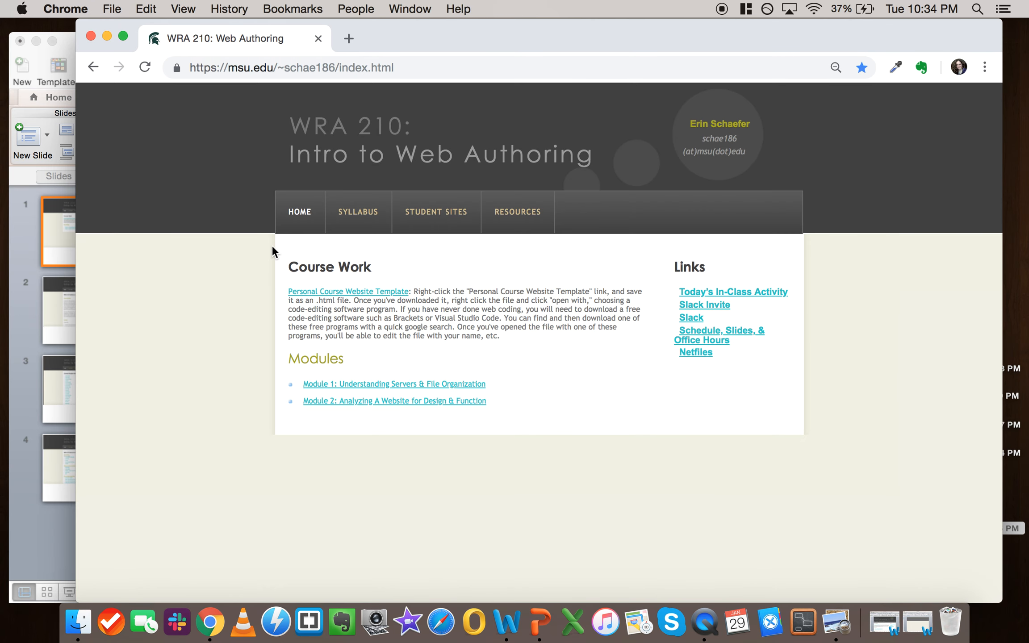
pyautogui.click(307, 218)
pyautogui.click(1014, 378)
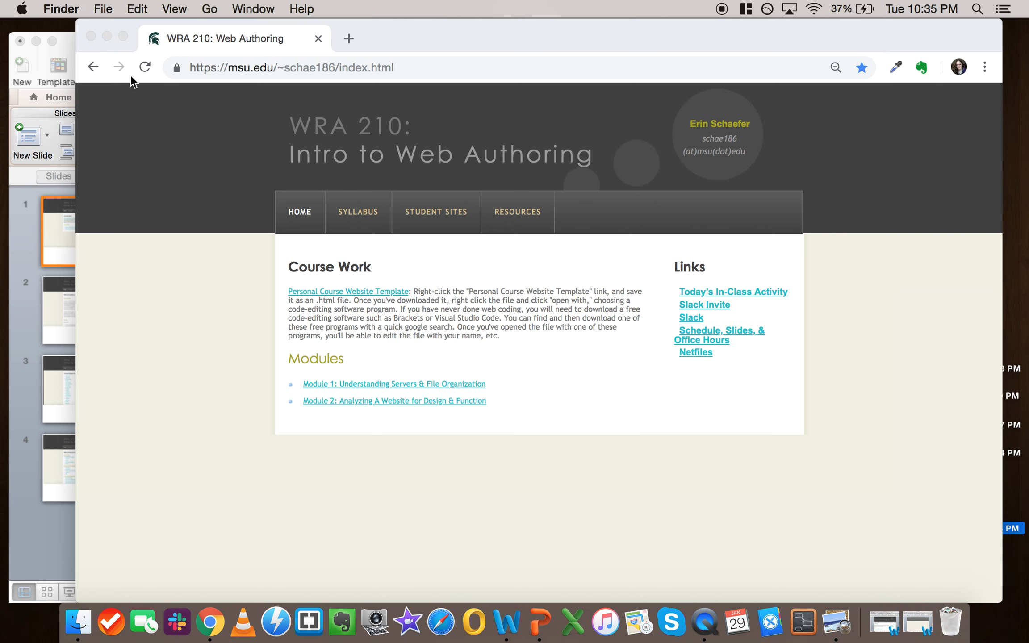
pyautogui.click(355, 215)
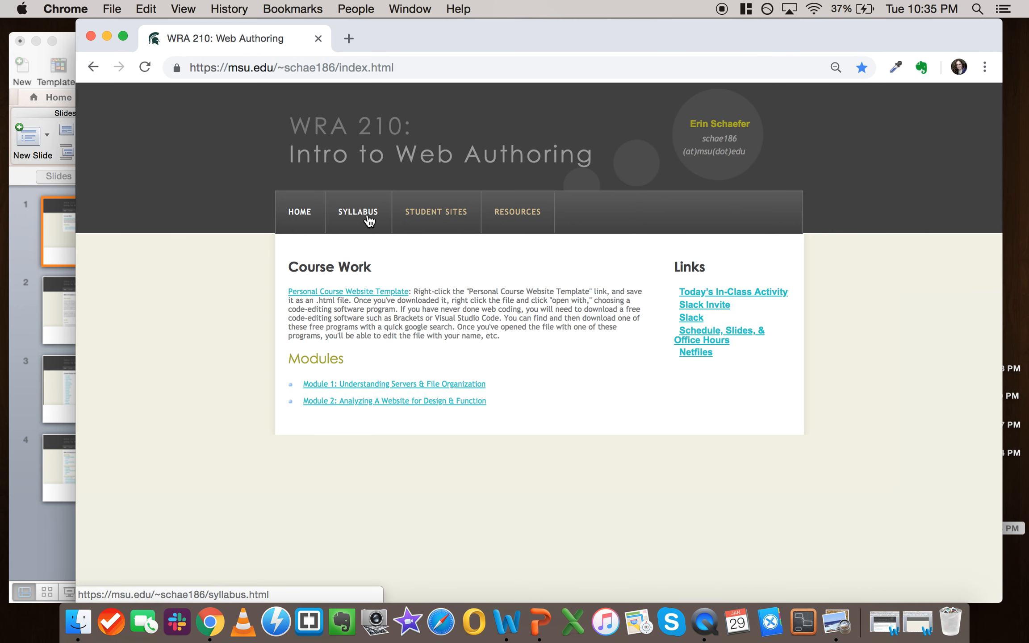
pyautogui.click(366, 220)
pyautogui.click(434, 217)
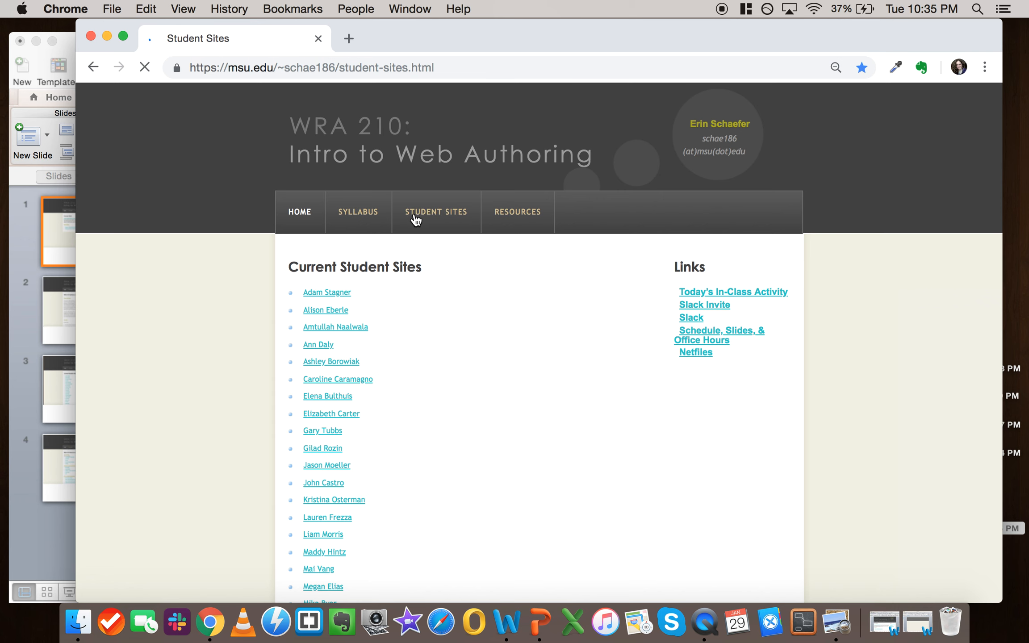
pyautogui.click(366, 217)
pyautogui.click(304, 217)
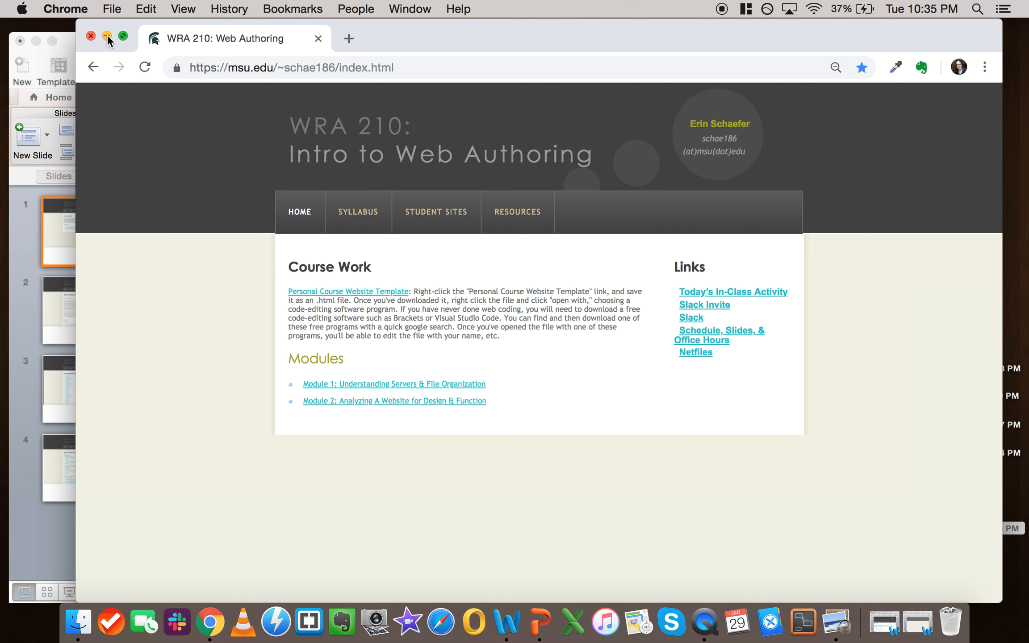
# Minimize Chrome and reposition the PowerPoint presentation window so its slides are fully in view
pyautogui.click(106, 36)
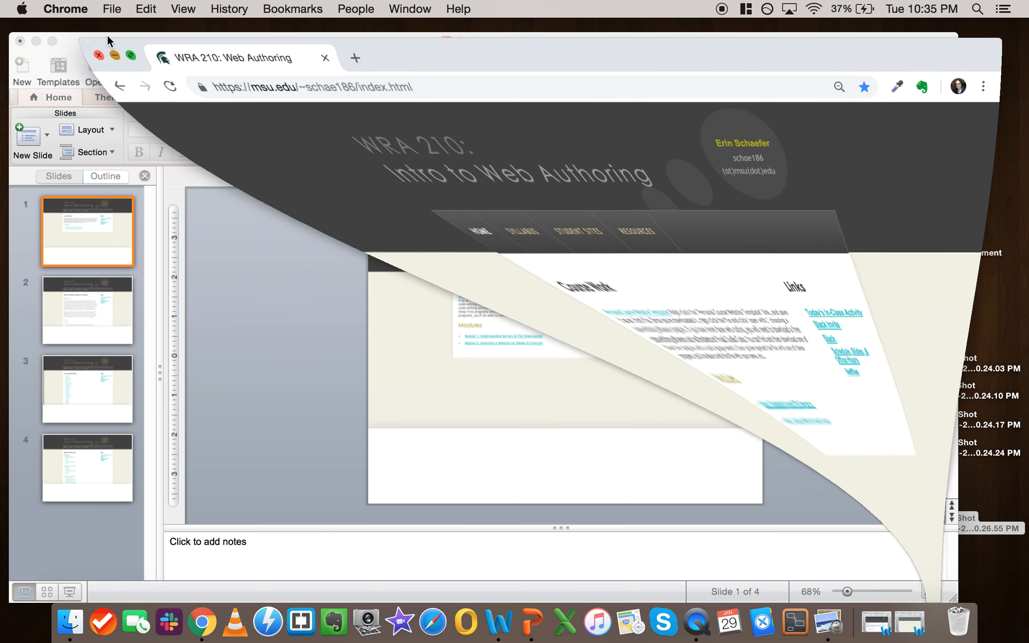
pyautogui.moveTo(845, 42); pyautogui.dragTo(728, 50)
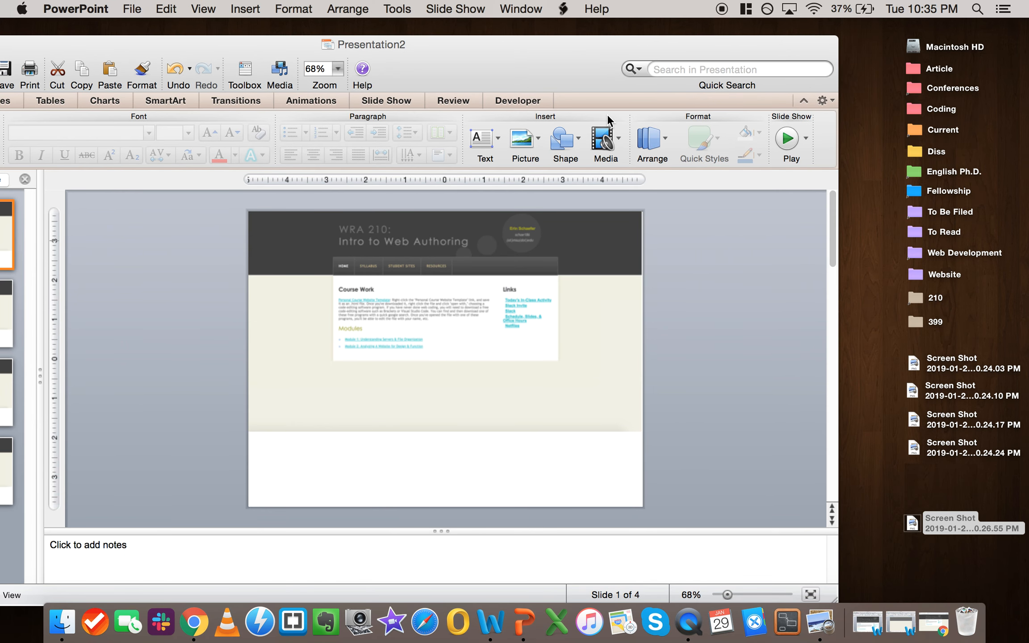
pyautogui.moveTo(471, 55); pyautogui.dragTo(621, 48)
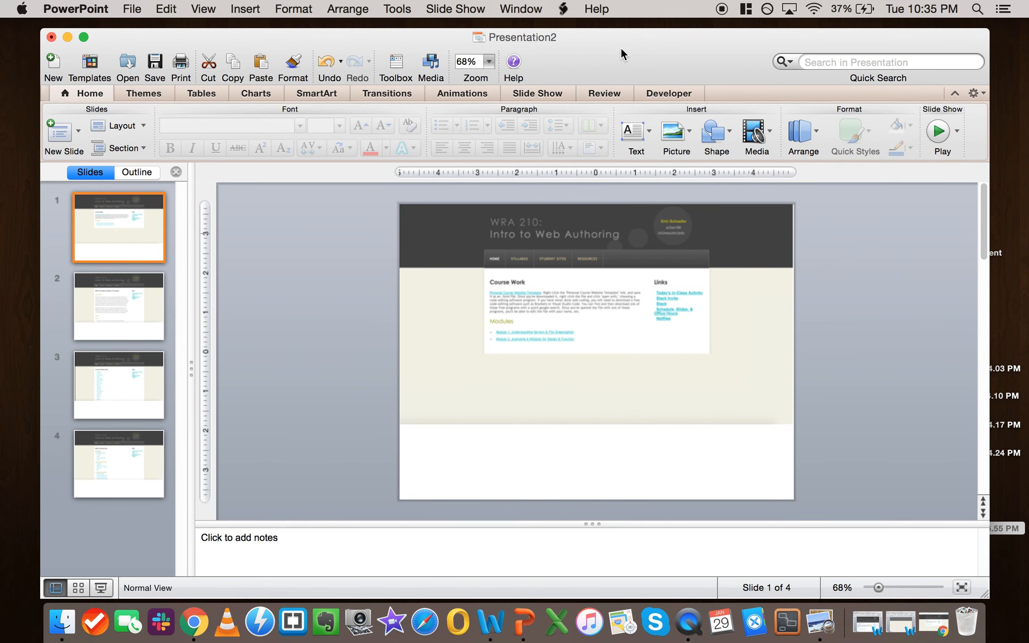
# Look through the slides with the home, syllabus and student sites page screenshots
pyautogui.click(131, 294)
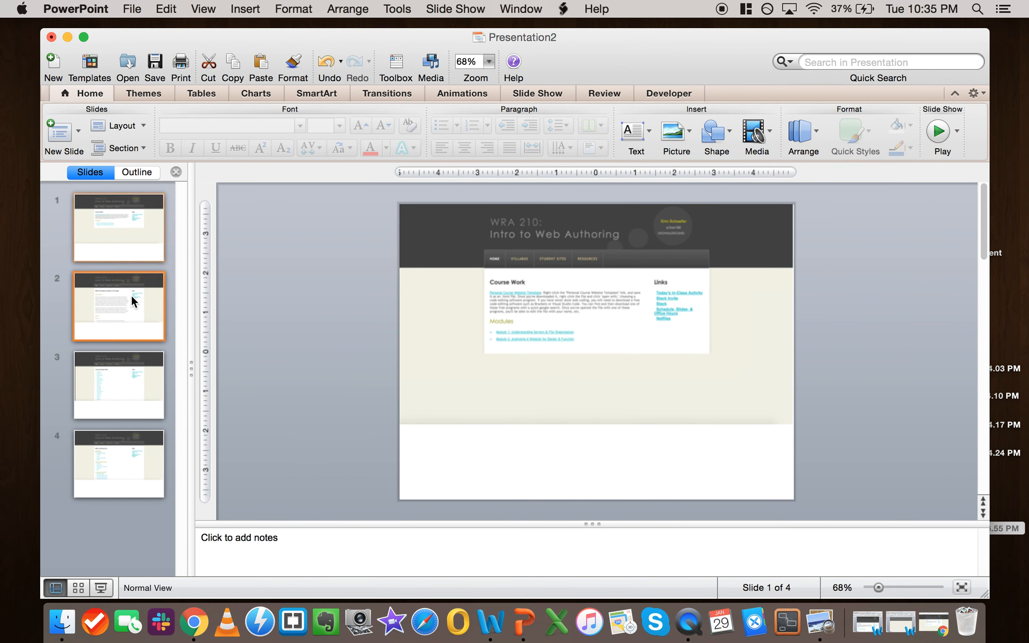
pyautogui.click(131, 374)
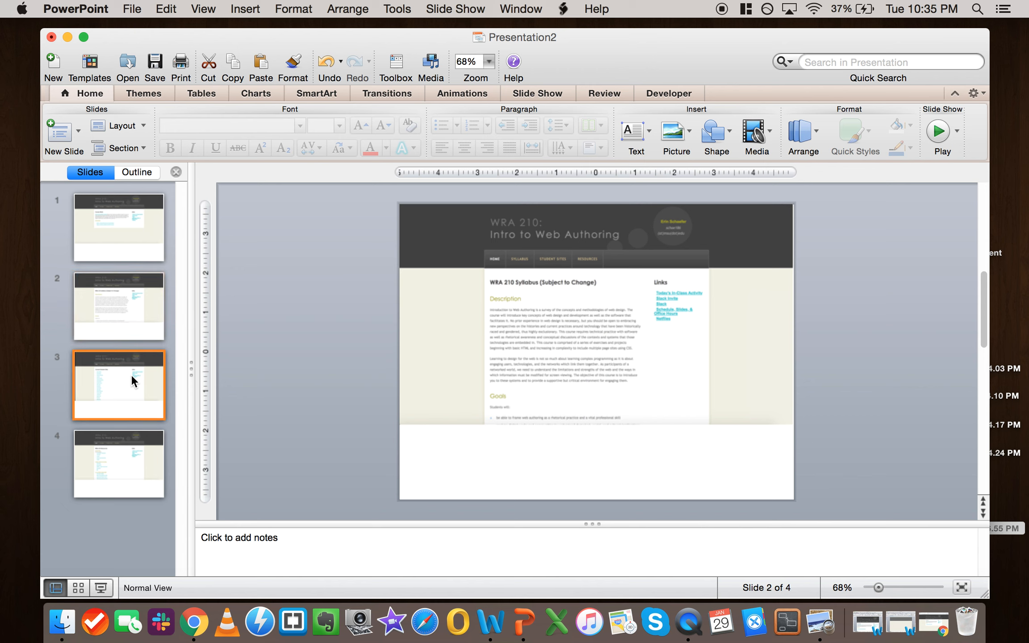
pyautogui.click(116, 253)
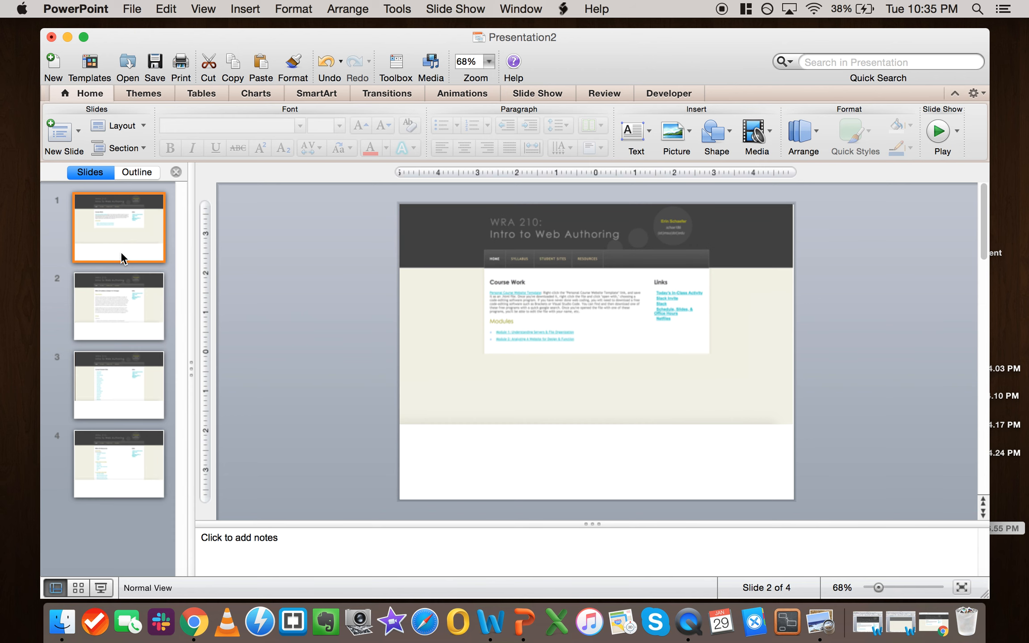
pyautogui.click(120, 299)
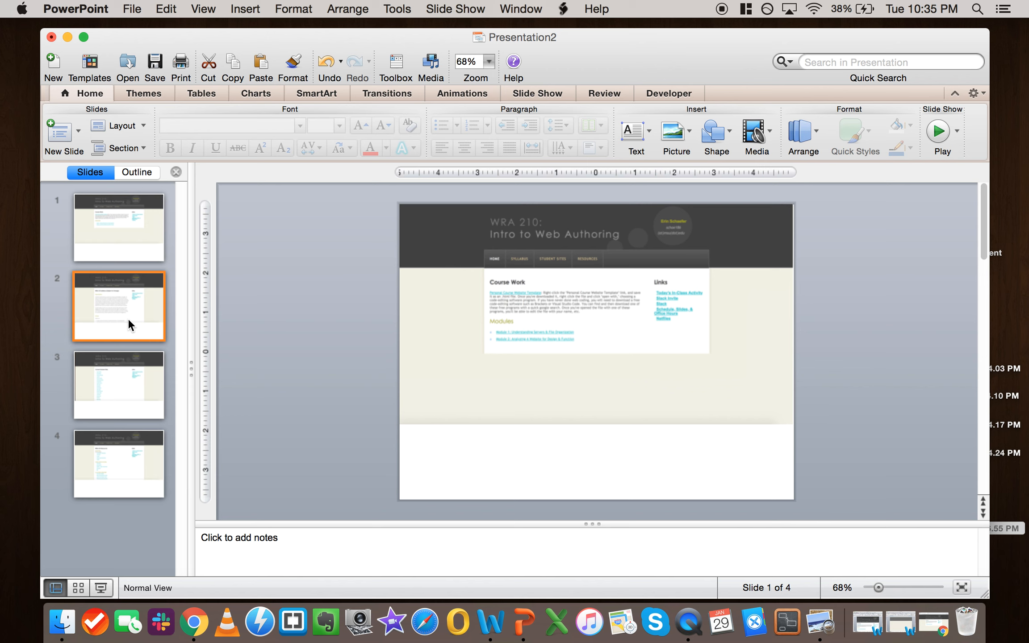
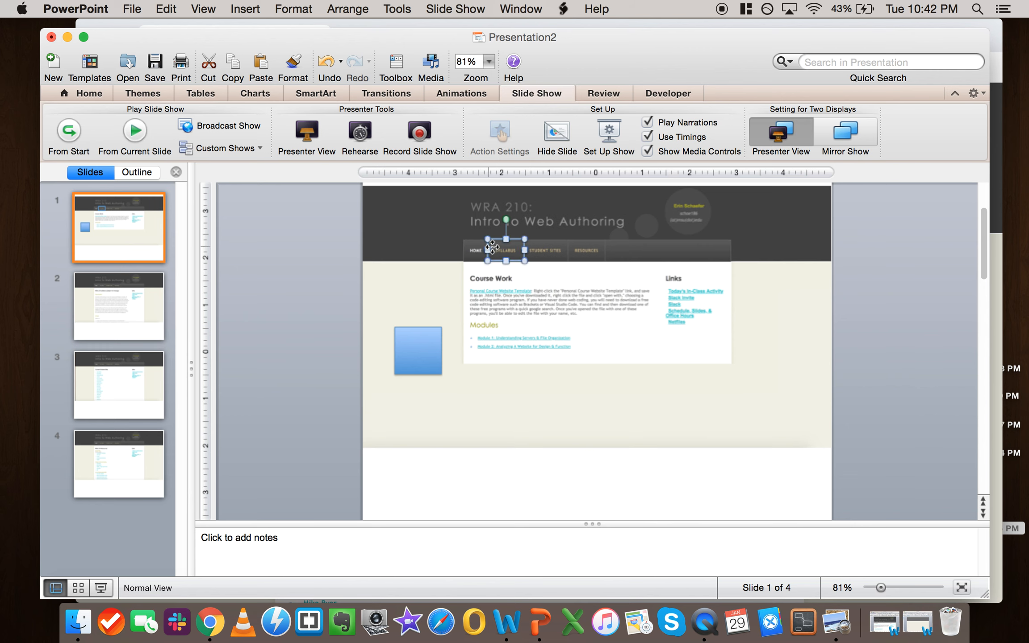
# Copy the outlined rectangle around the Syllabus navigation item on slide 1 and paste it onto slide 2
pyautogui.click(492, 249)
pyautogui.press('super+c')
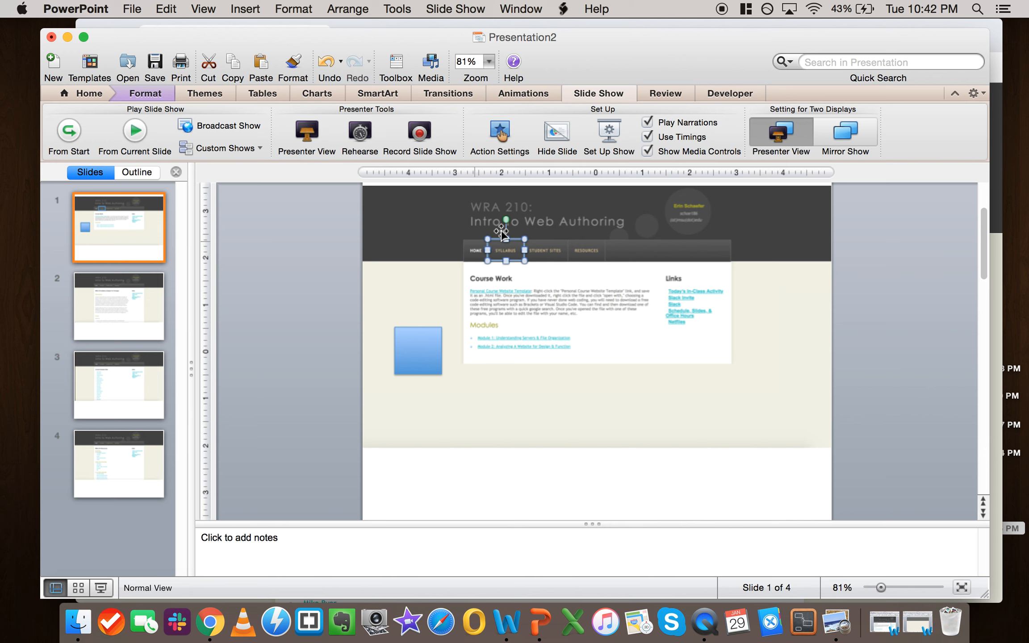
pyautogui.press('super+c')
pyautogui.click(118, 314)
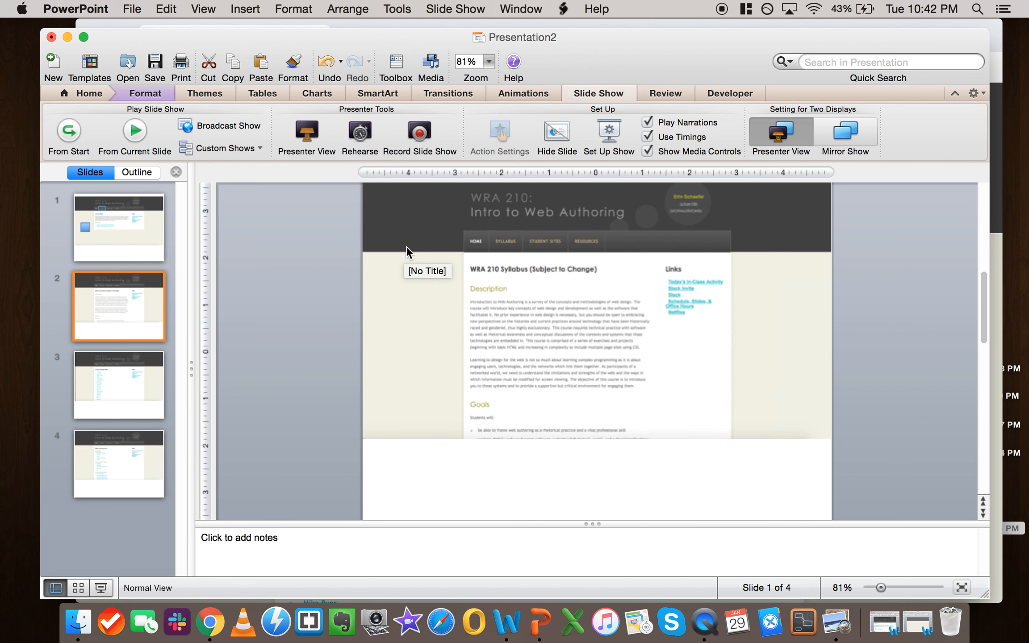
pyautogui.press('super+v')
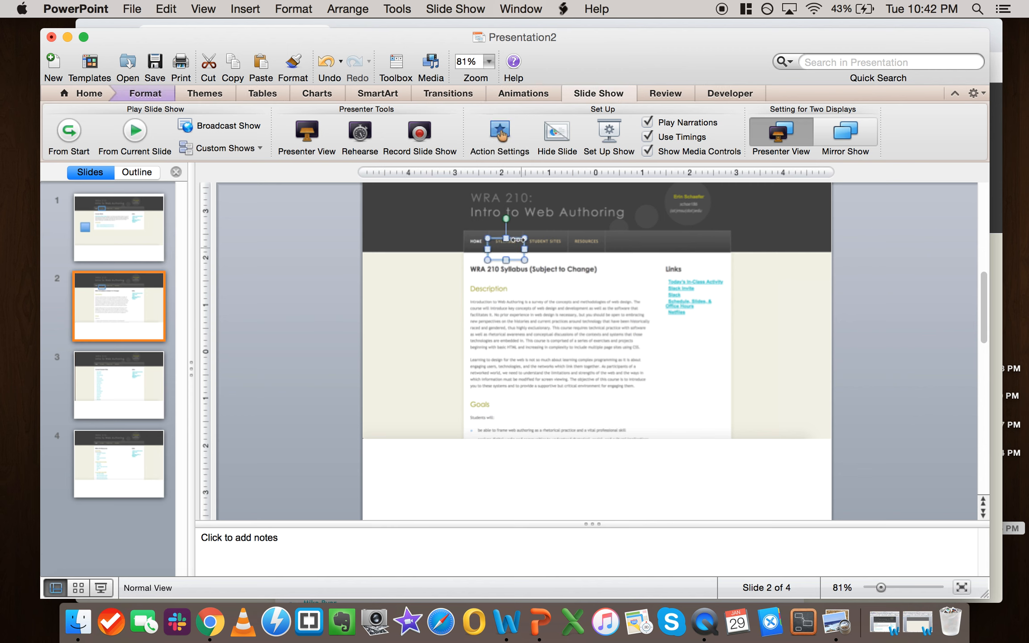
# Move the pasted rectangle up on slide 2 until it frames the Syllabus navigation item
pyautogui.moveTo(518, 245); pyautogui.dragTo(518, 243)
pyautogui.press('Up')
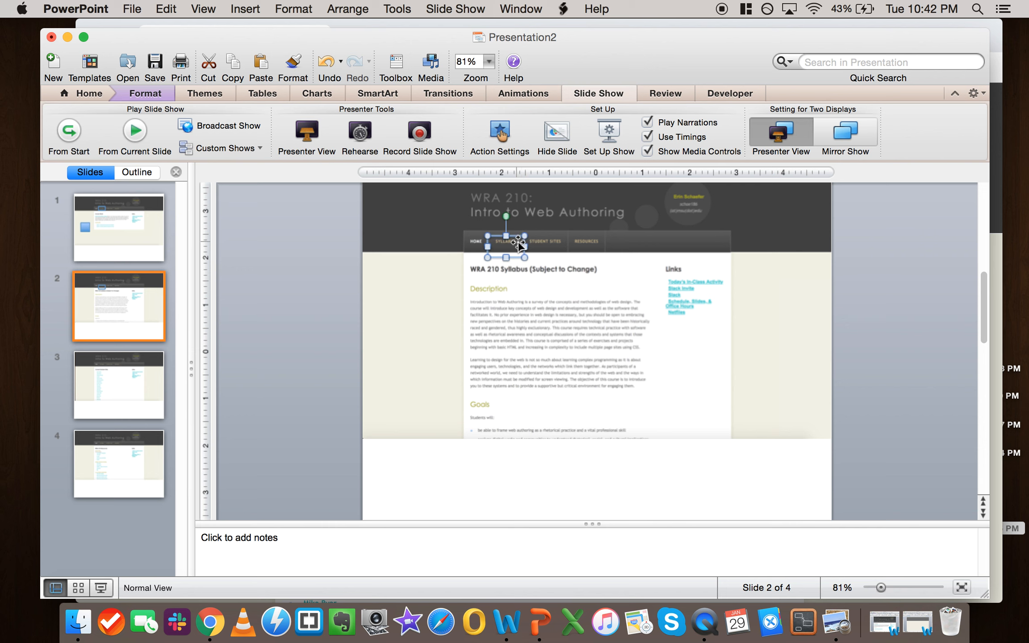
pyautogui.press('Up')
pyautogui.press('Up')
pyautogui.press('Up')
pyautogui.press('Up')
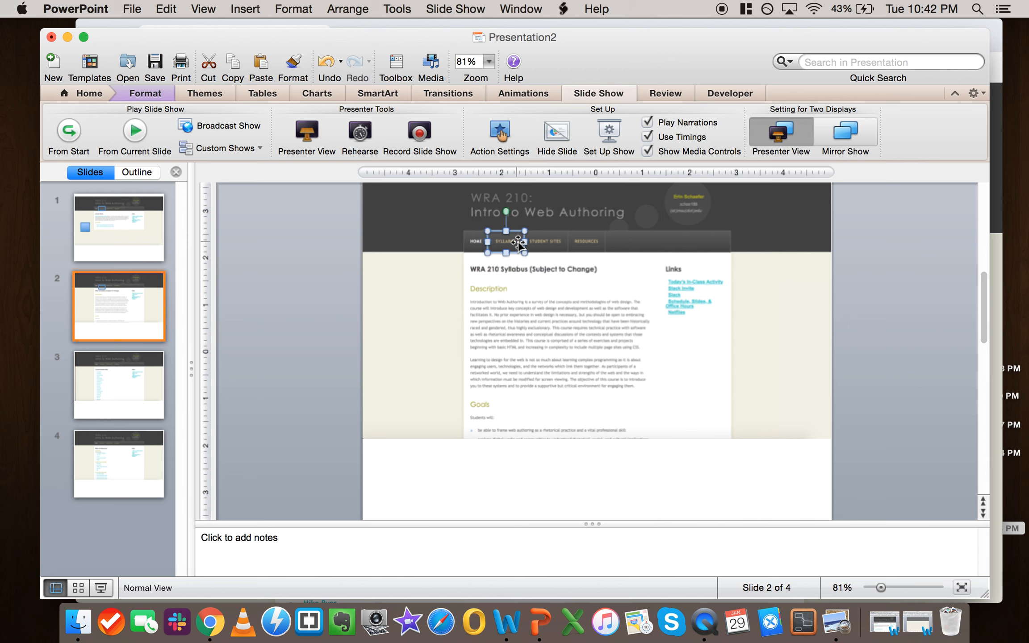
pyautogui.press('Up')
pyautogui.press('Up')
# Duplicate the Syllabus rectangle on slide 2 onto the Student Sites navigation item and select the duplicate
pyautogui.moveTo(496, 233); pyautogui.dragTo(534, 236)
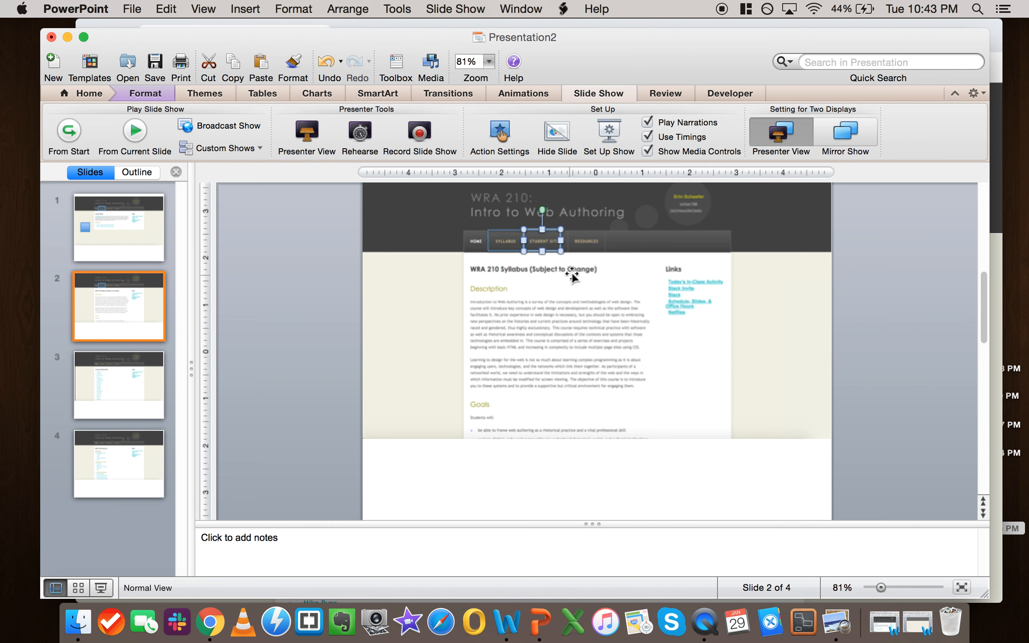
pyautogui.click(560, 242)
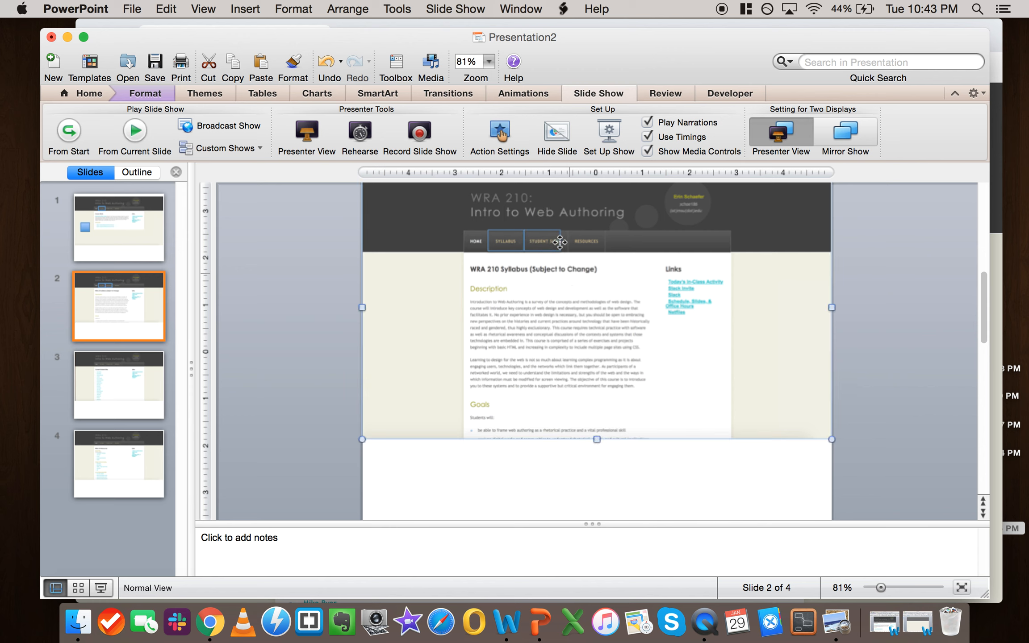
pyautogui.click(551, 233)
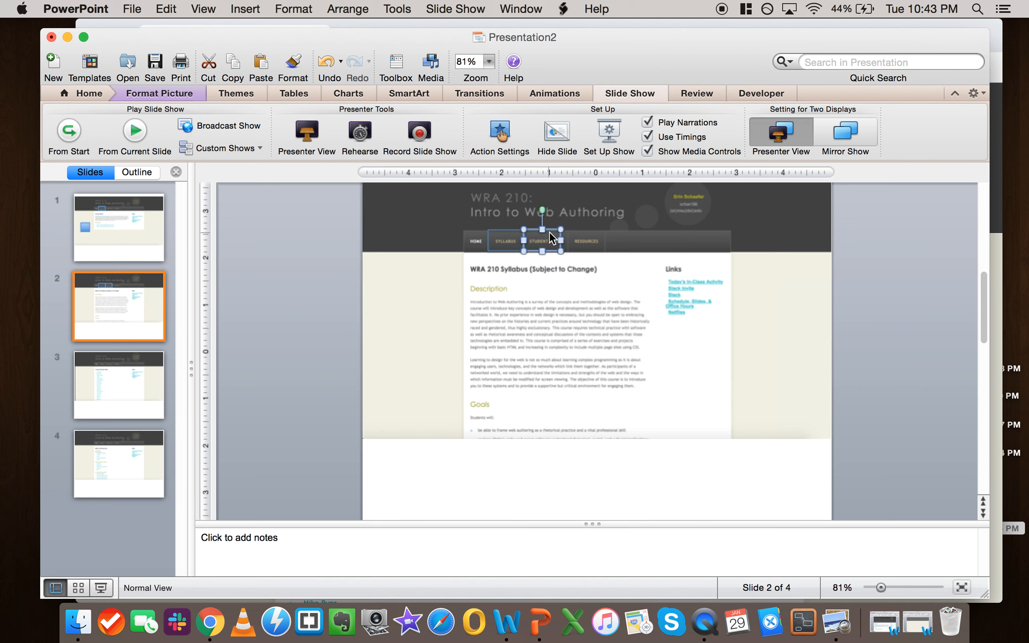
pyautogui.rightClick(550, 234)
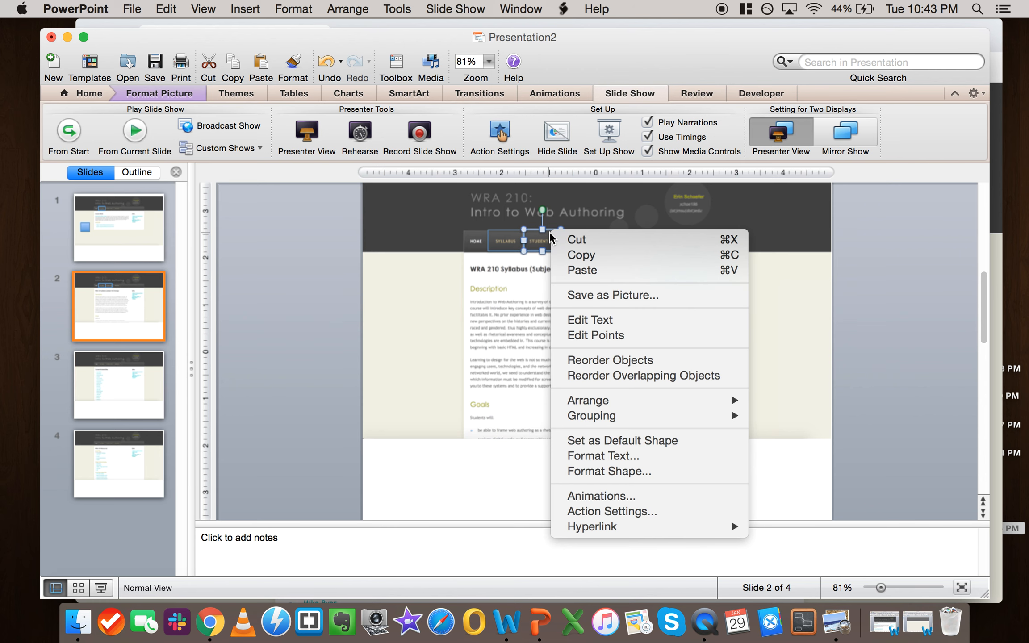
pyautogui.click(586, 321)
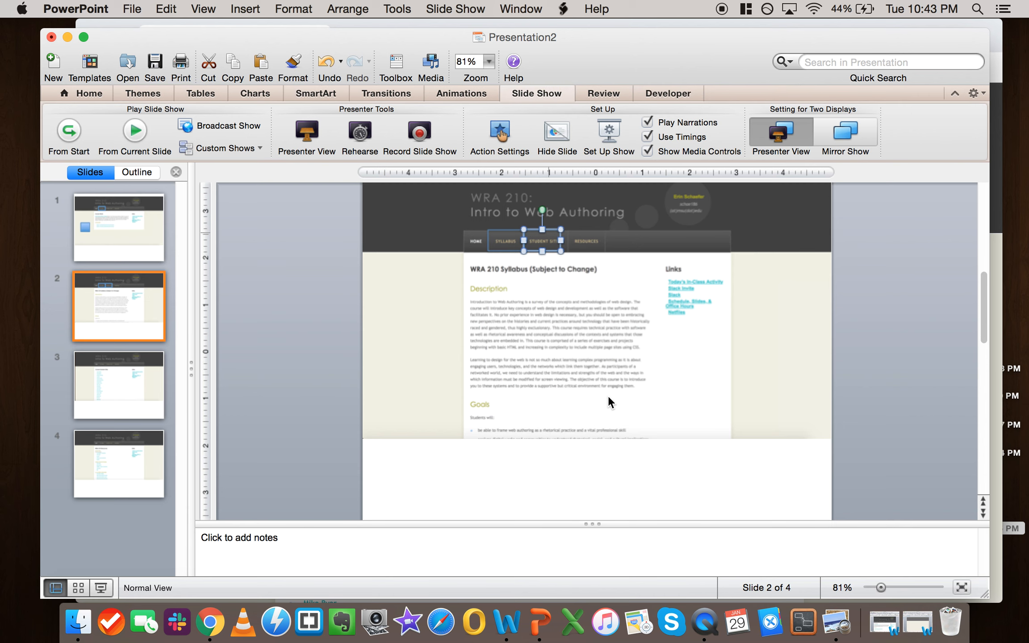
pyautogui.click(553, 230)
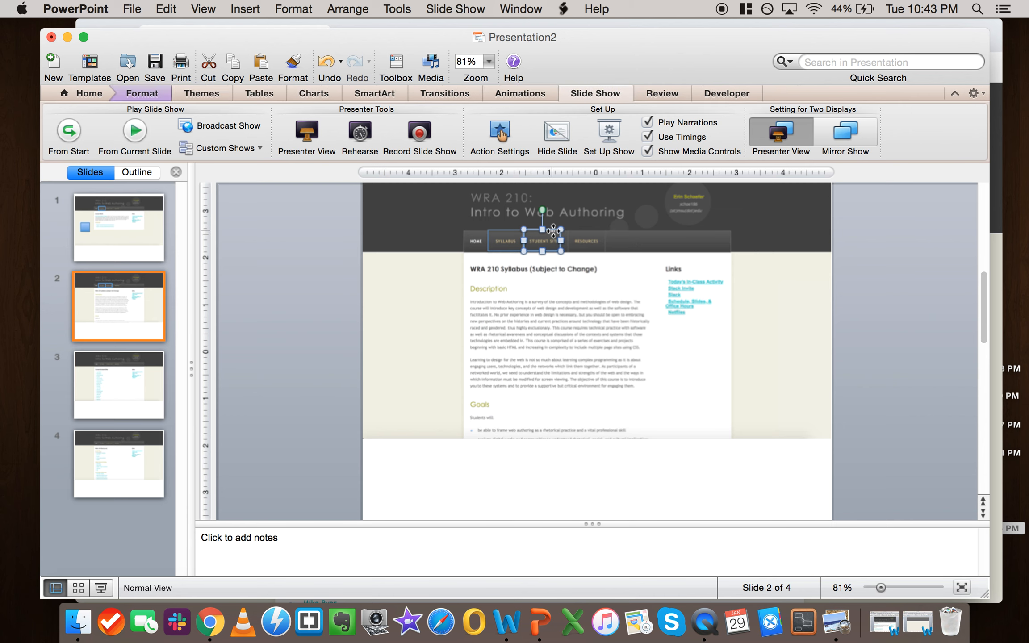
pyautogui.rightClick(552, 229)
pyautogui.press('Escape')
# Set the Student Sites rectangle's mouse-click action to hyperlink to Slide 3
pyautogui.rightClick(553, 231)
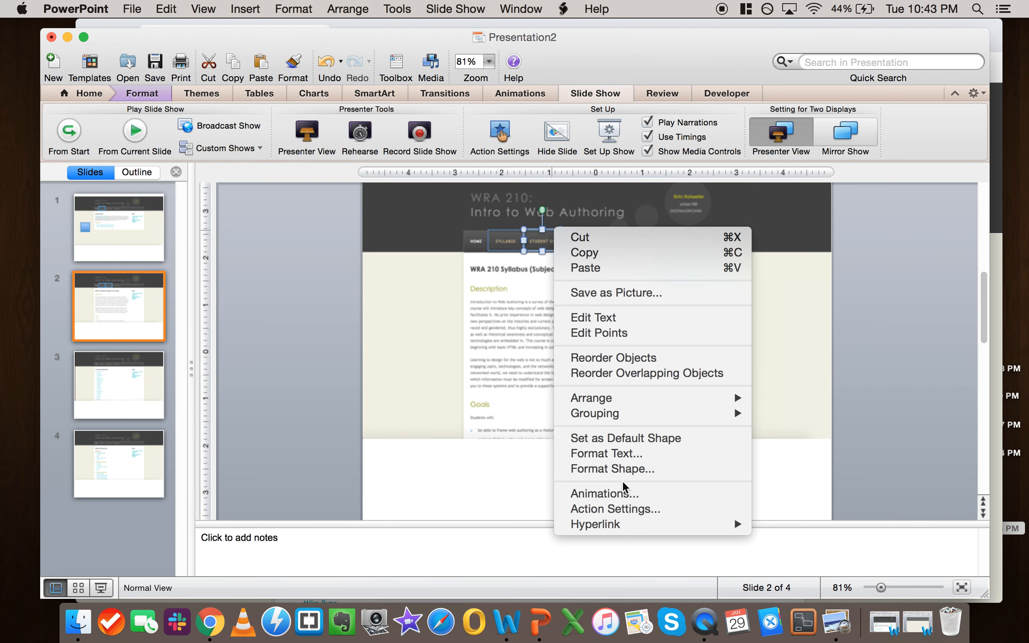
pyautogui.click(616, 509)
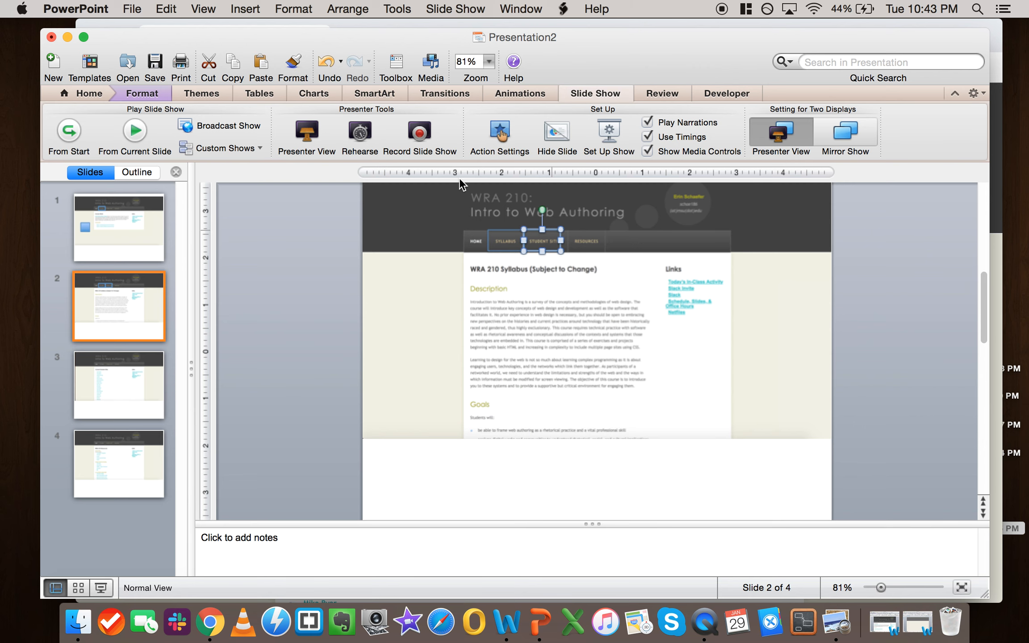
pyautogui.click(463, 255)
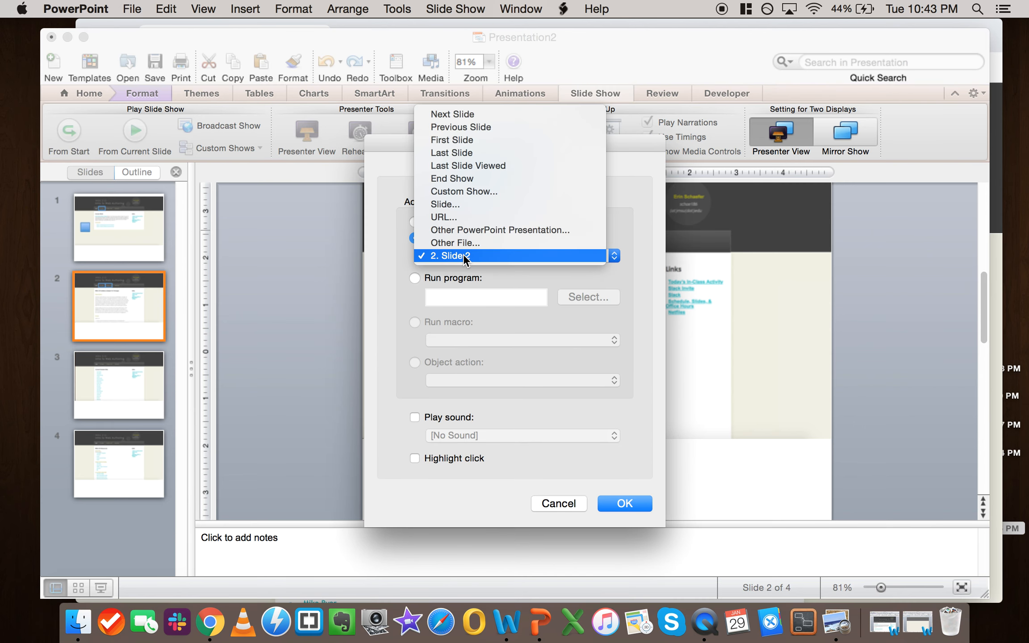
pyautogui.click(460, 204)
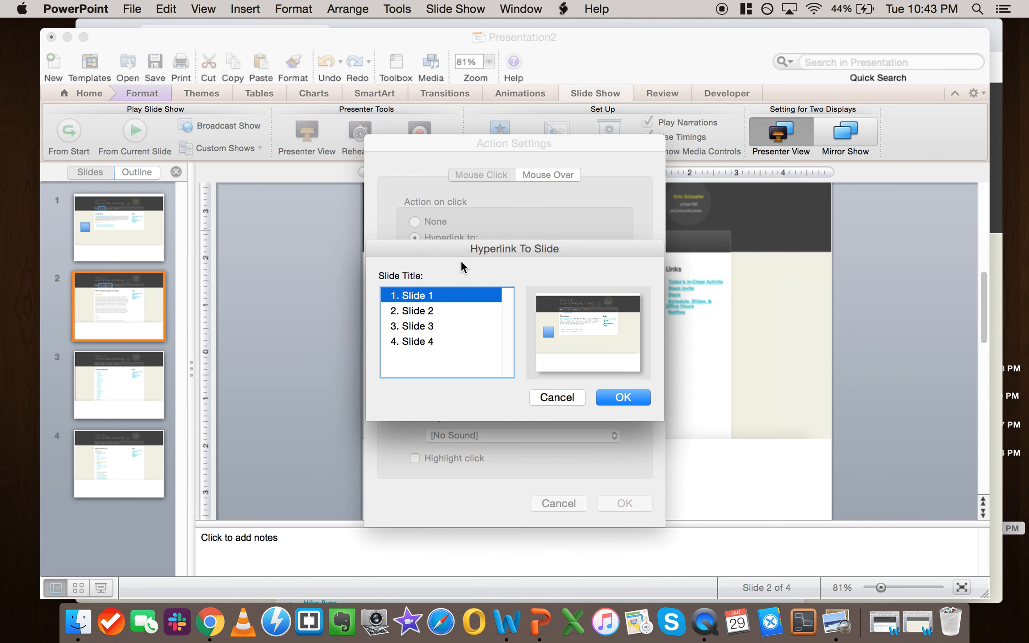
pyautogui.click(433, 327)
pyautogui.press('Return')
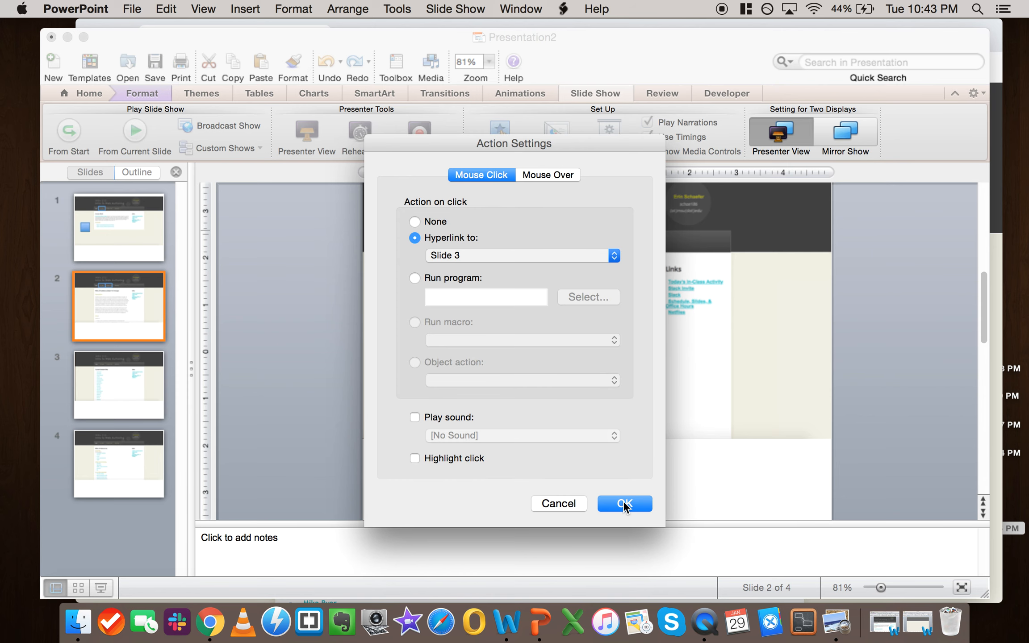
pyautogui.click(624, 503)
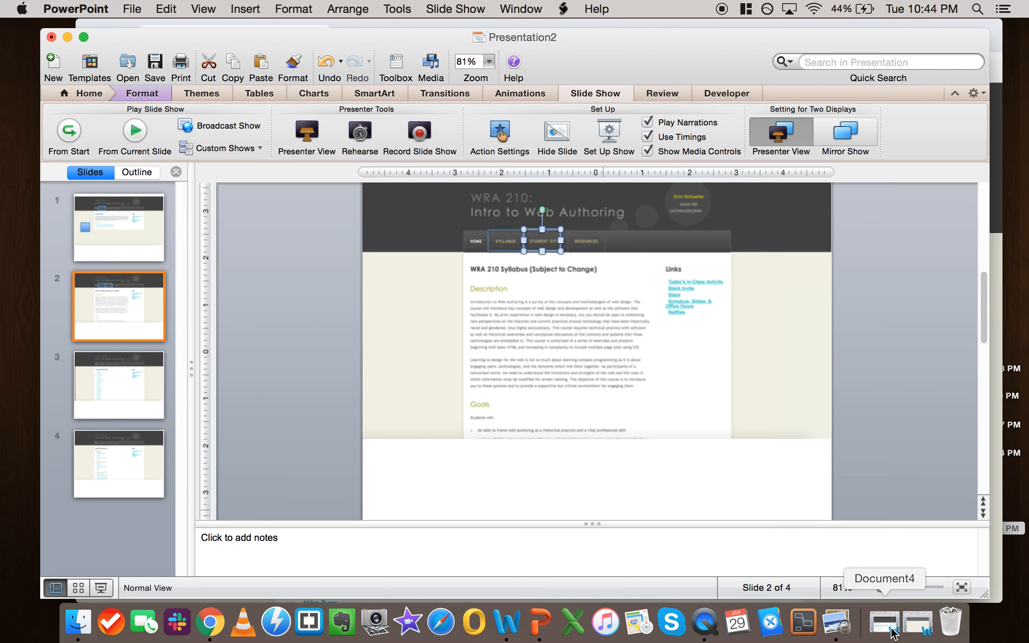
# Examine the Student Sites page and its navigation bar in Chrome, then return to the PowerPoint presentation
pyautogui.click(210, 630)
pyautogui.click(458, 219)
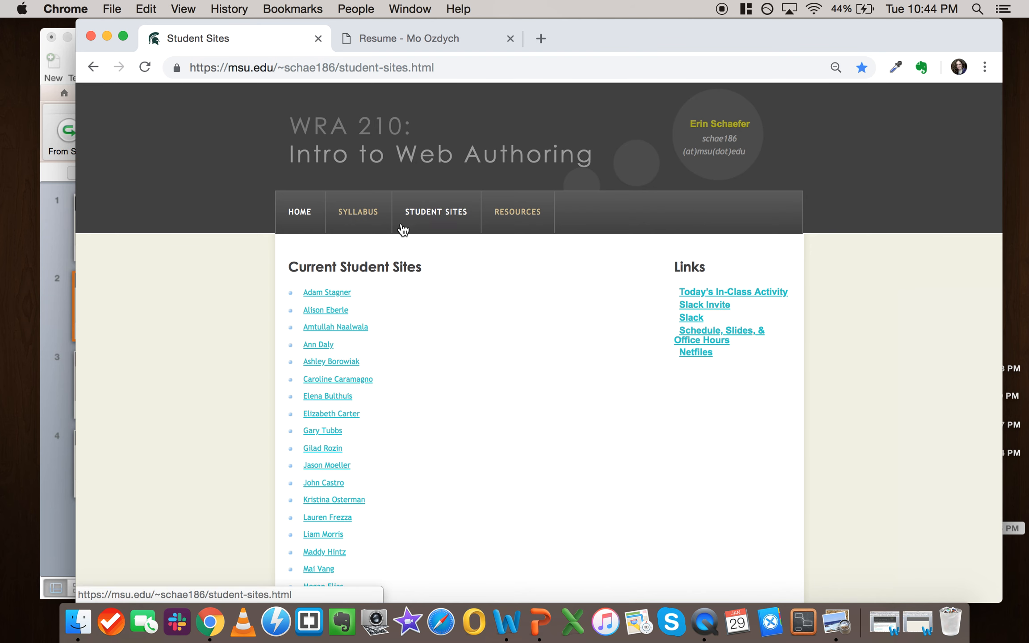
pyautogui.click(44, 340)
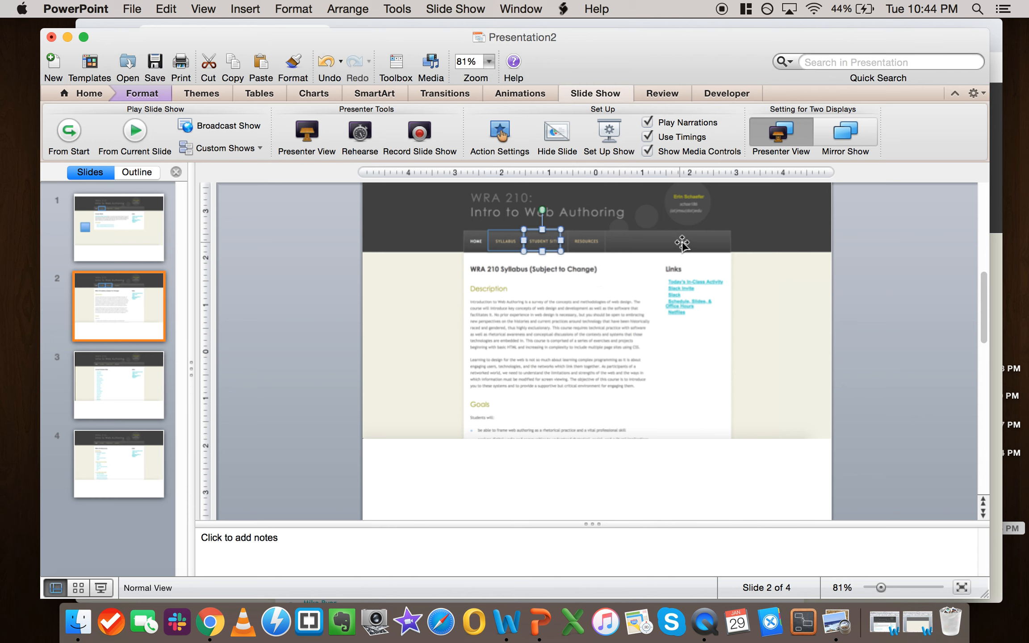
pyautogui.click(823, 468)
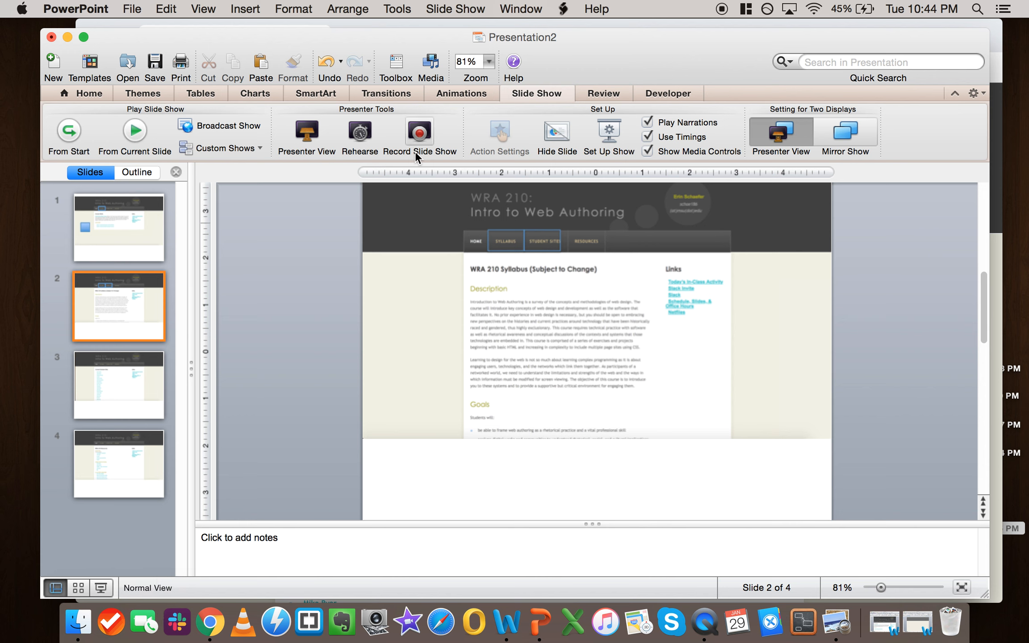
pyautogui.press('XF86MonBrightnessDown')
pyautogui.moveTo(887, 588); pyautogui.dragTo(914, 588)
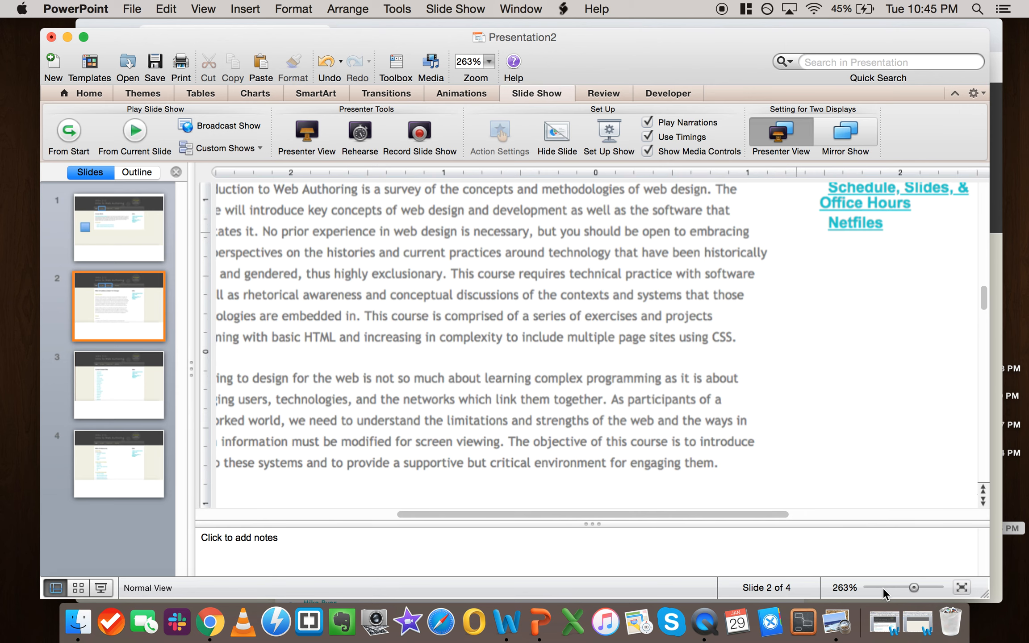
pyautogui.click(882, 587)
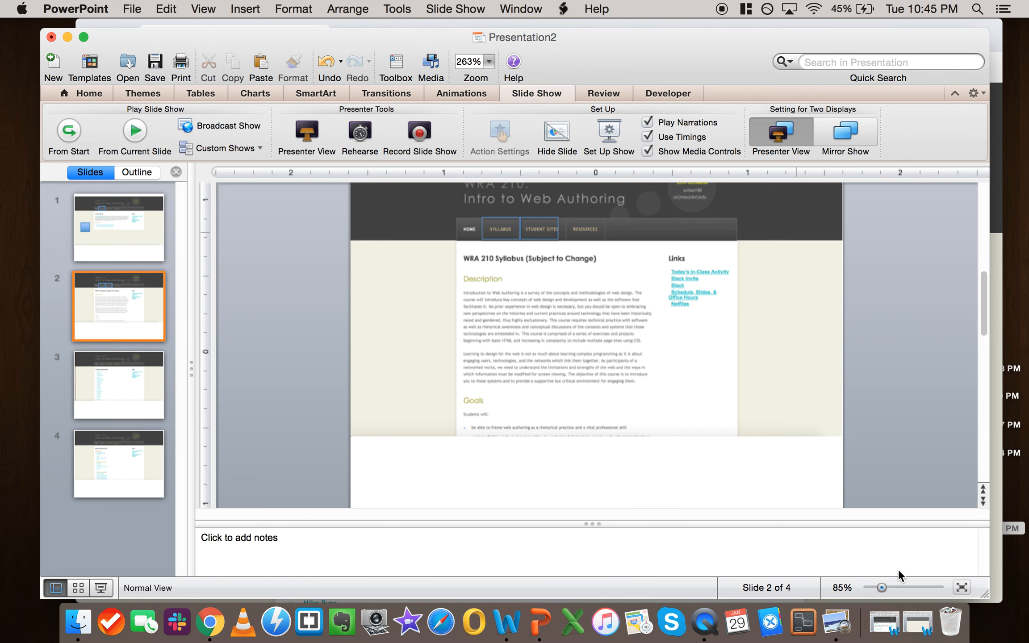
# Go to slide 1 of the presentation and force quit Microsoft Word
pyautogui.click(884, 587)
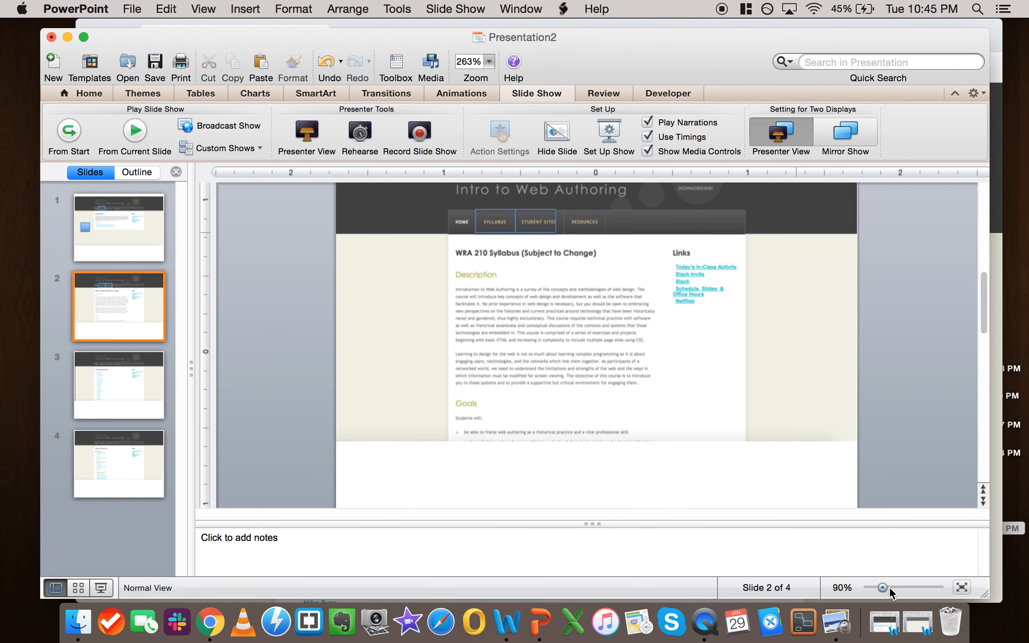
pyautogui.click(889, 588)
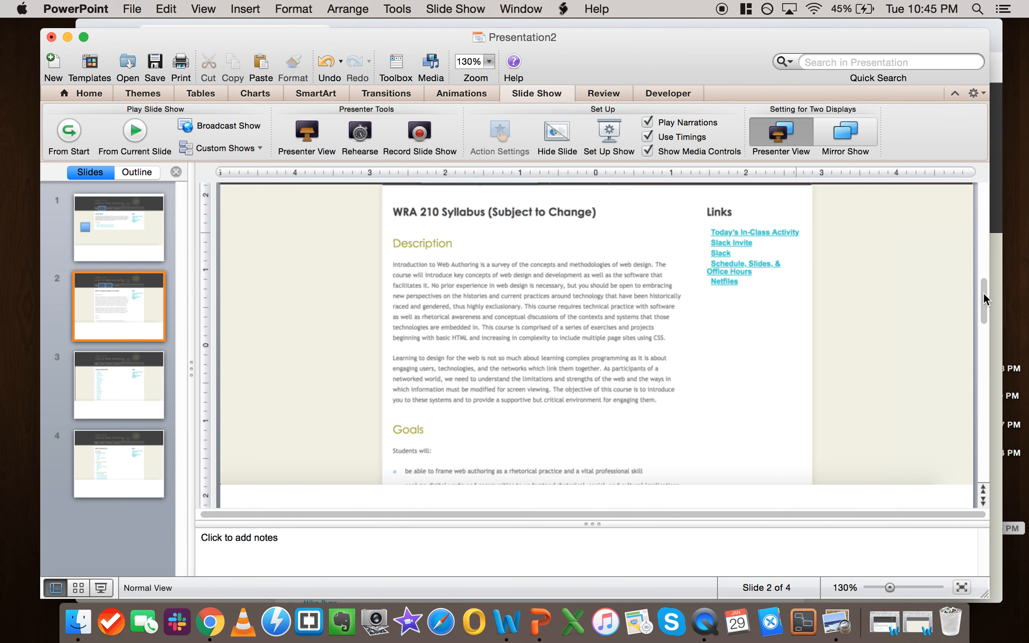
pyautogui.scroll(1, 985, 247)
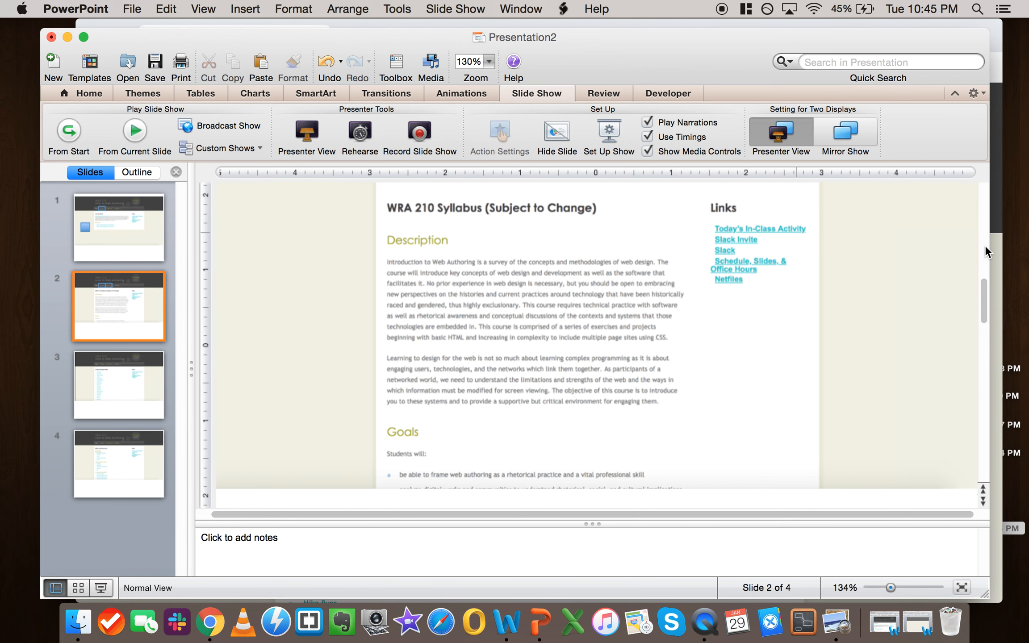
pyautogui.scroll(1, 988, 272)
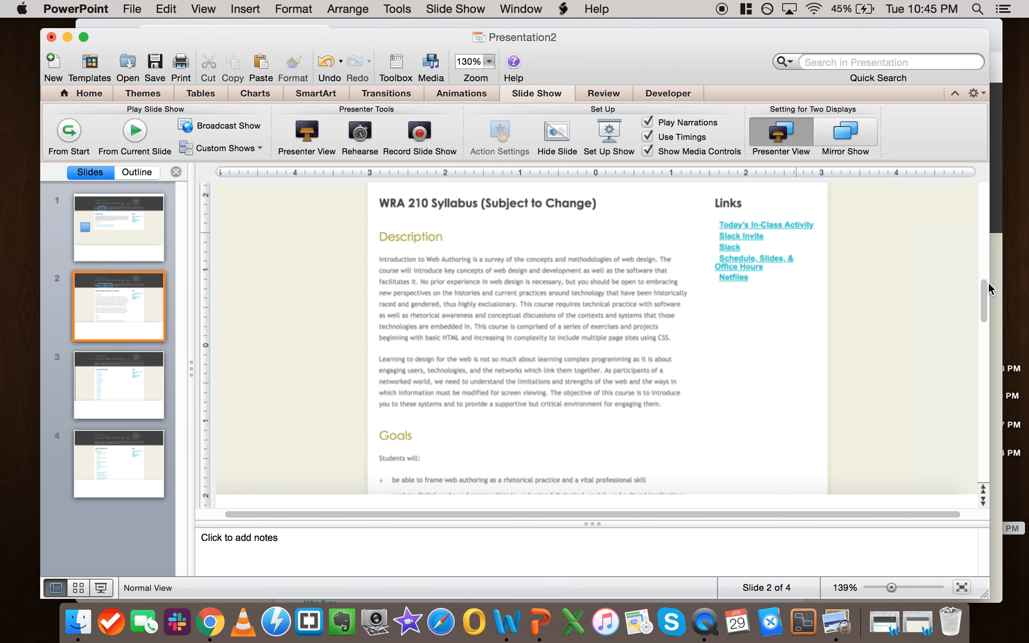
pyautogui.moveTo(984, 287); pyautogui.dragTo(981, 232)
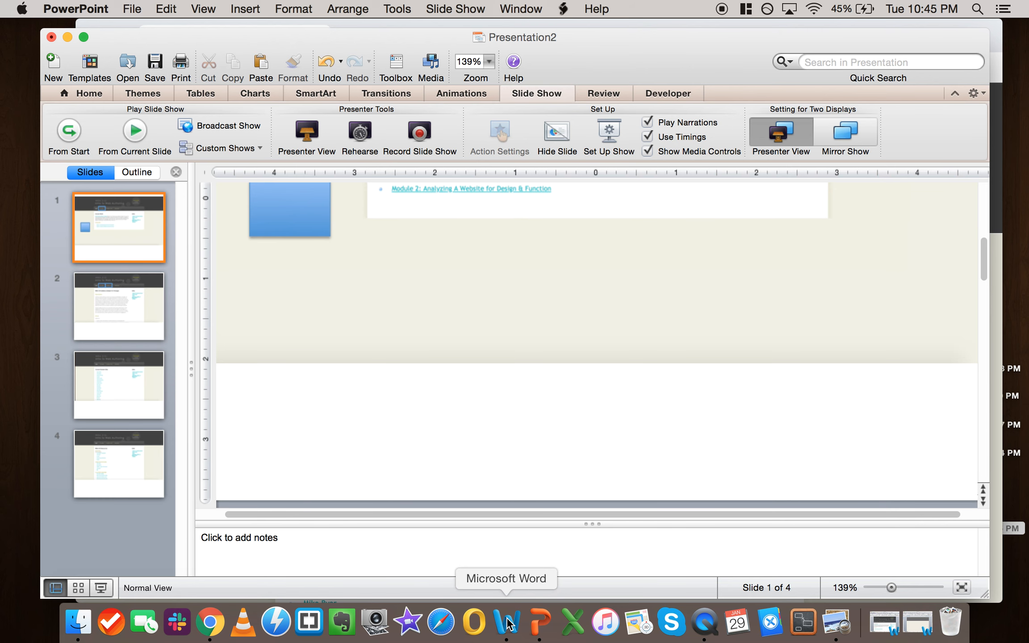
pyautogui.rightClick(508, 621)
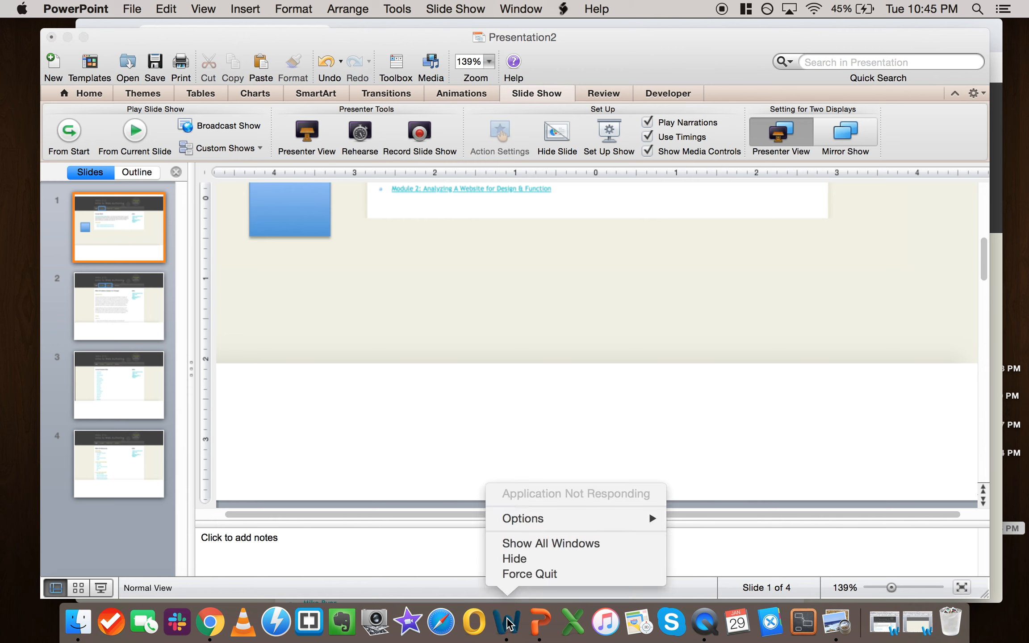
pyautogui.click(510, 578)
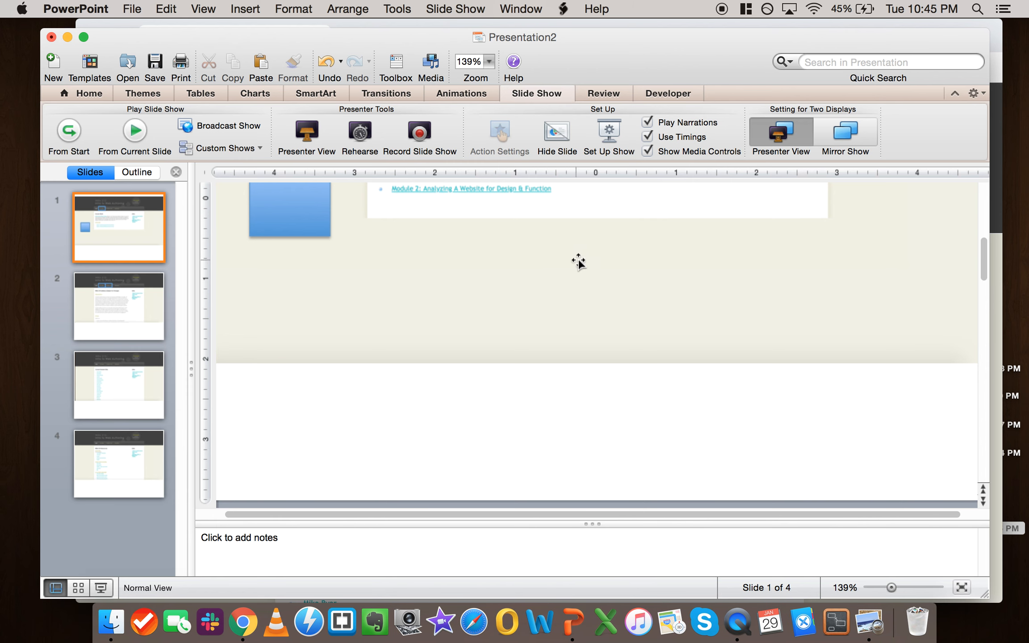
# Shift the screenshot on slide 1 and move the outlined rectangle so it frames the Syllabus navigation item
pyautogui.moveTo(985, 268); pyautogui.dragTo(985, 214)
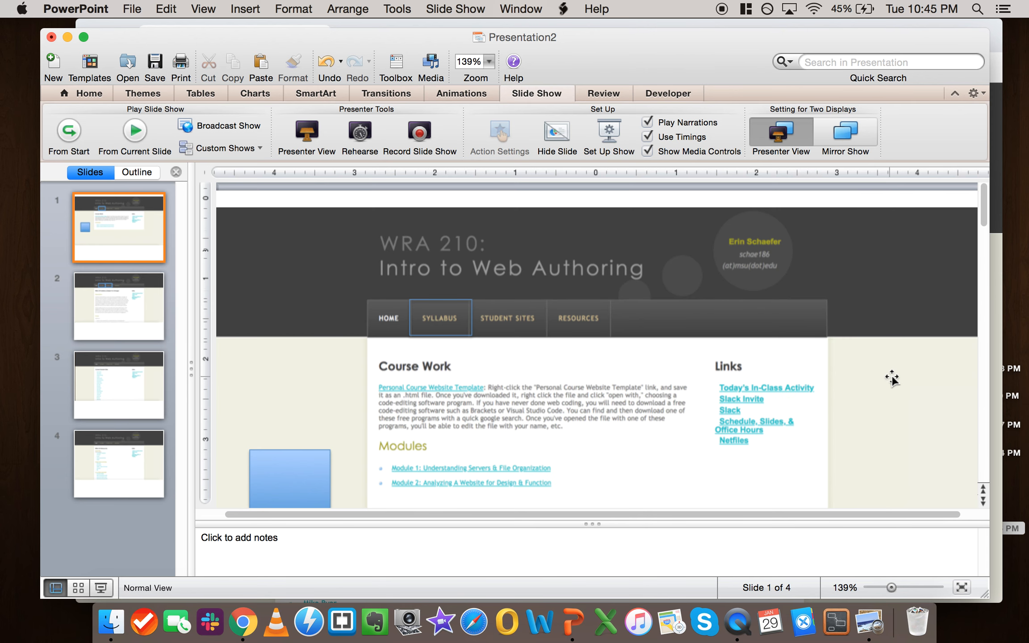
pyautogui.click(891, 376)
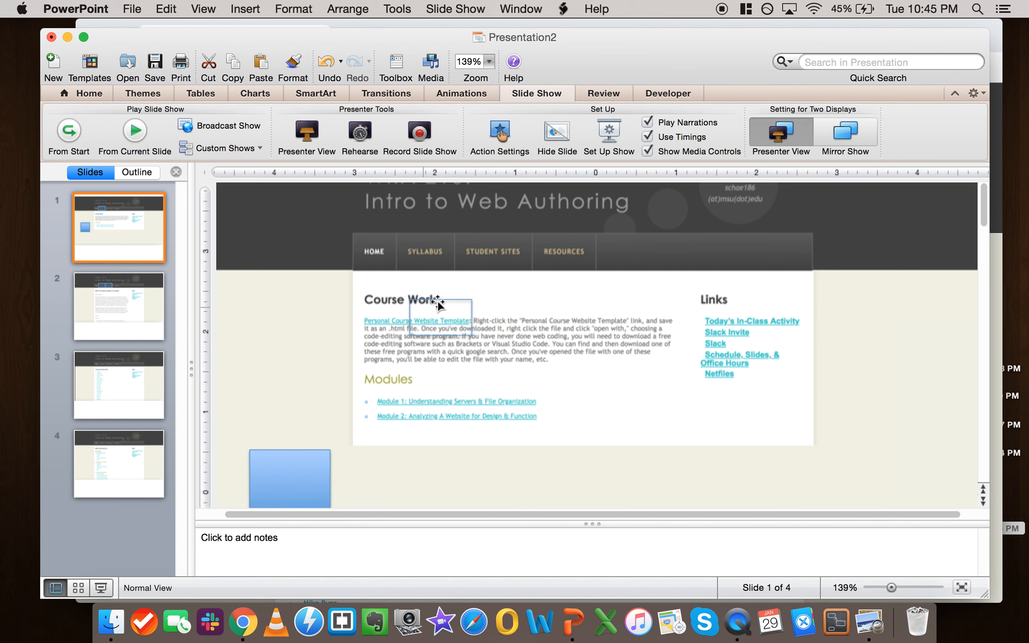
pyautogui.click(436, 300)
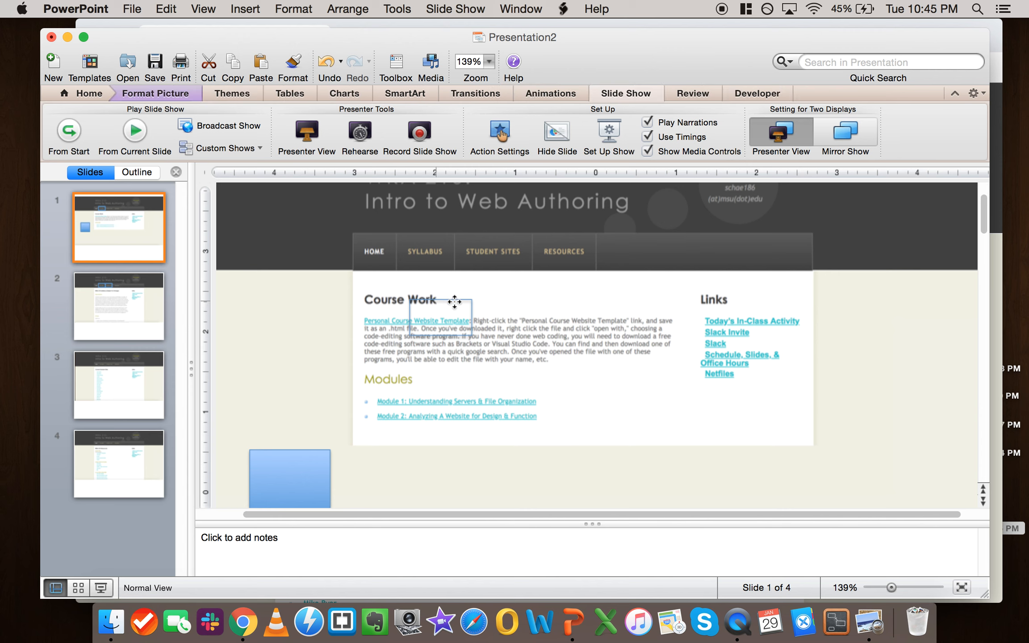
pyautogui.click(425, 240)
pyautogui.moveTo(454, 299); pyautogui.dragTo(438, 239)
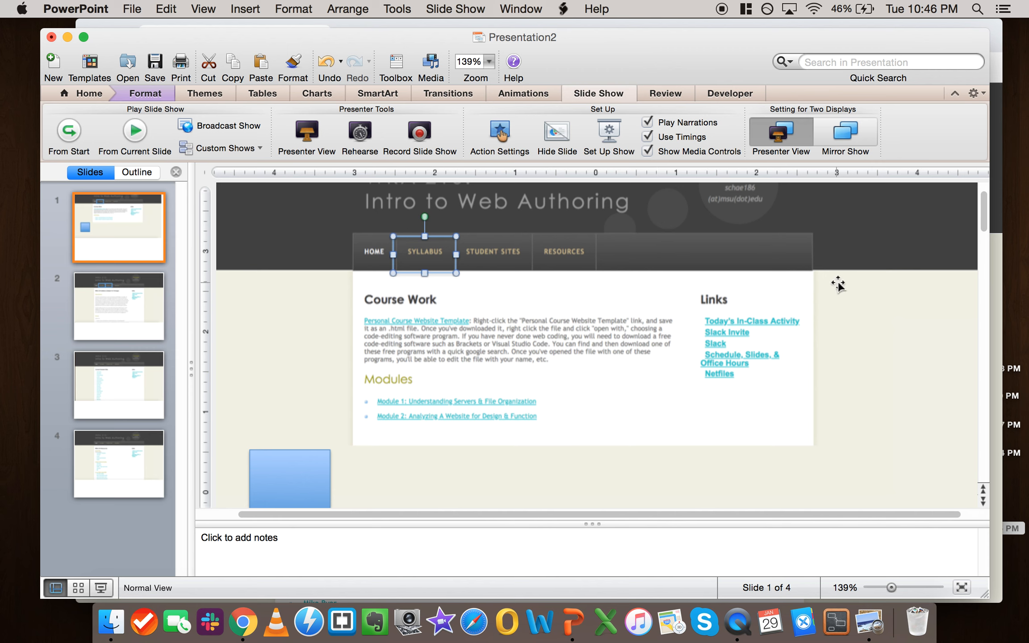
# Capture a screenshot of the blank dark navigation bar area and place the image file on slide 1, below and beside the page content
pyautogui.moveTo(729, 233); pyautogui.dragTo(788, 275)
pyautogui.click(619, 345)
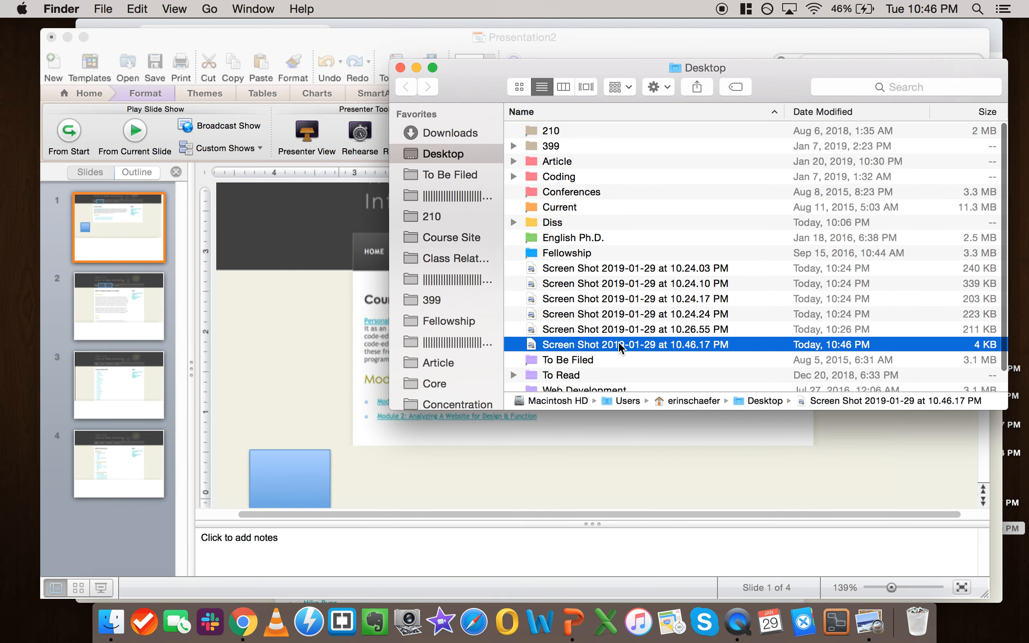
pyautogui.moveTo(618, 341); pyautogui.dragTo(862, 464)
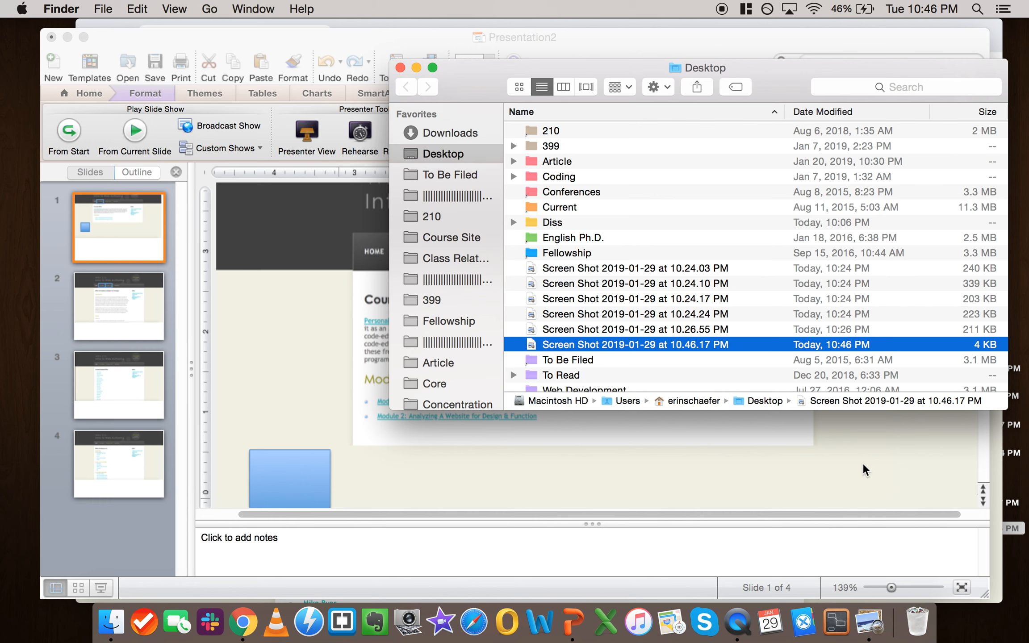
pyautogui.moveTo(862, 463); pyautogui.dragTo(862, 463)
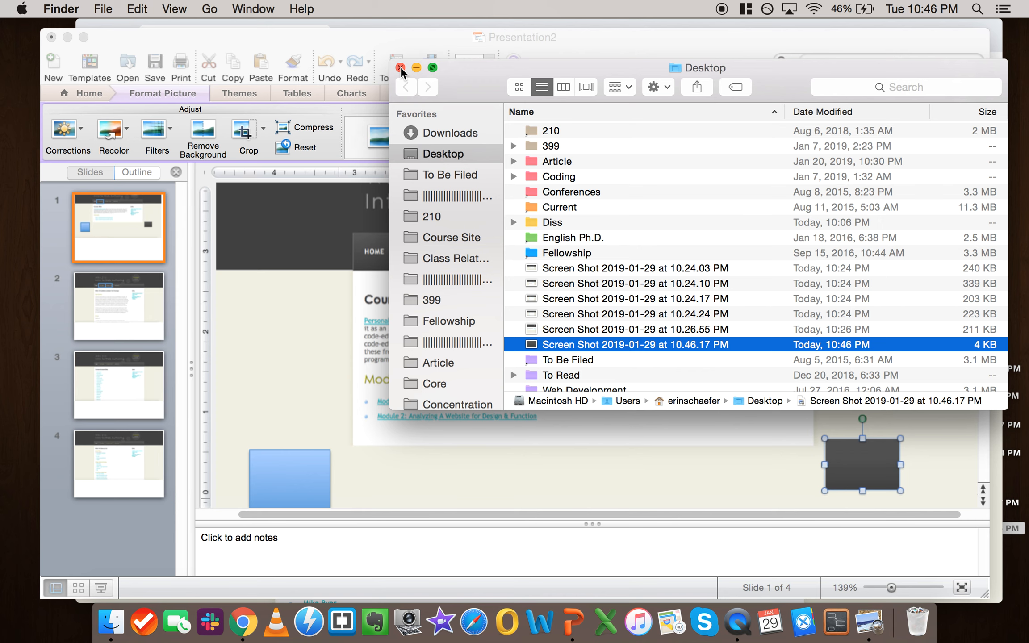
pyautogui.click(400, 69)
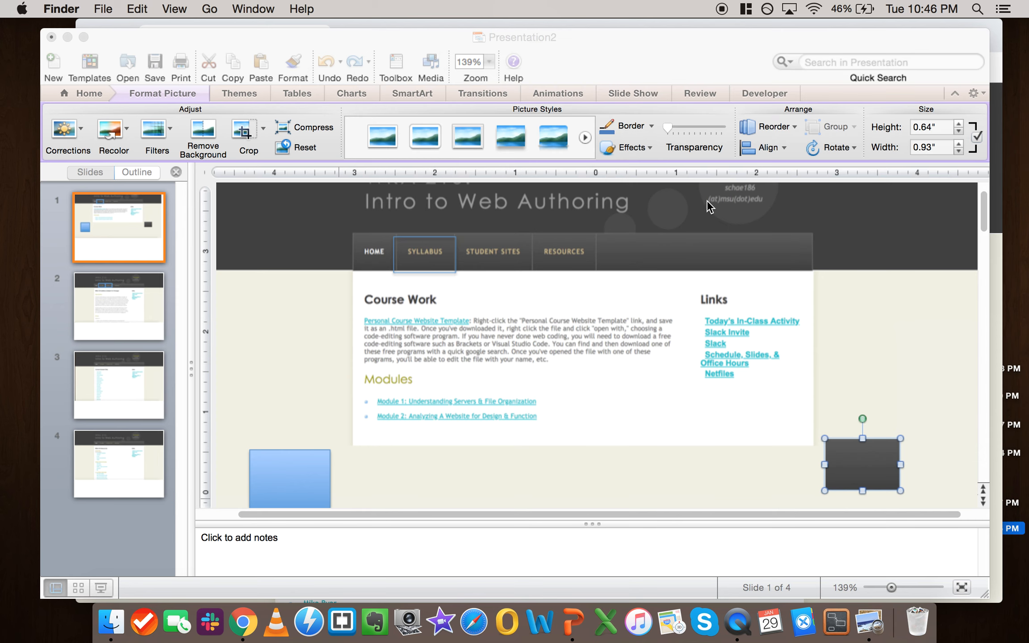
pyautogui.click(866, 470)
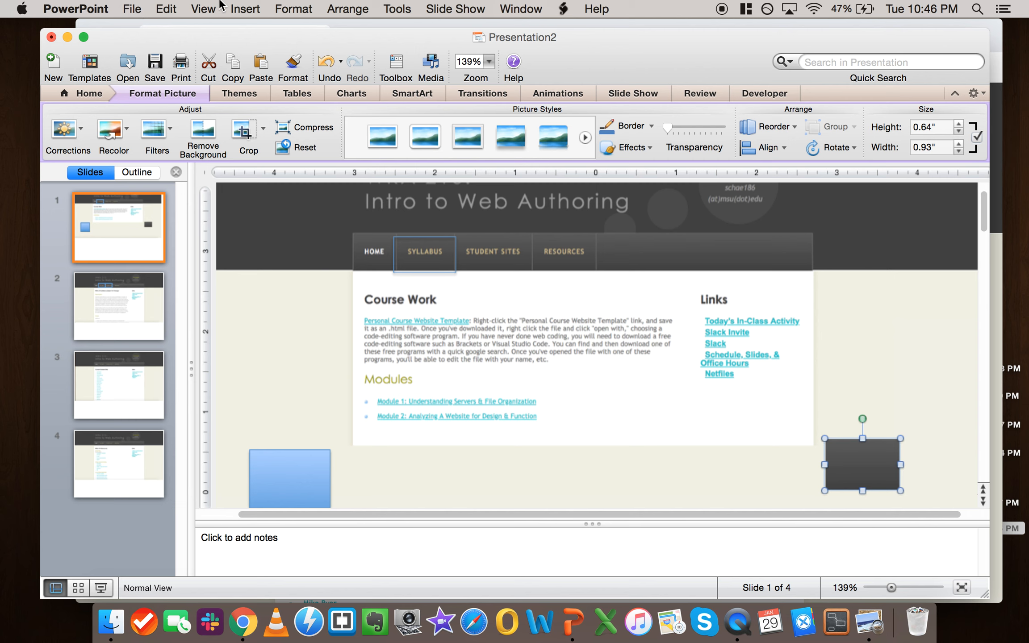
# Insert a text box containing "S" on slide 1, just above the small dark image
pyautogui.click(245, 9)
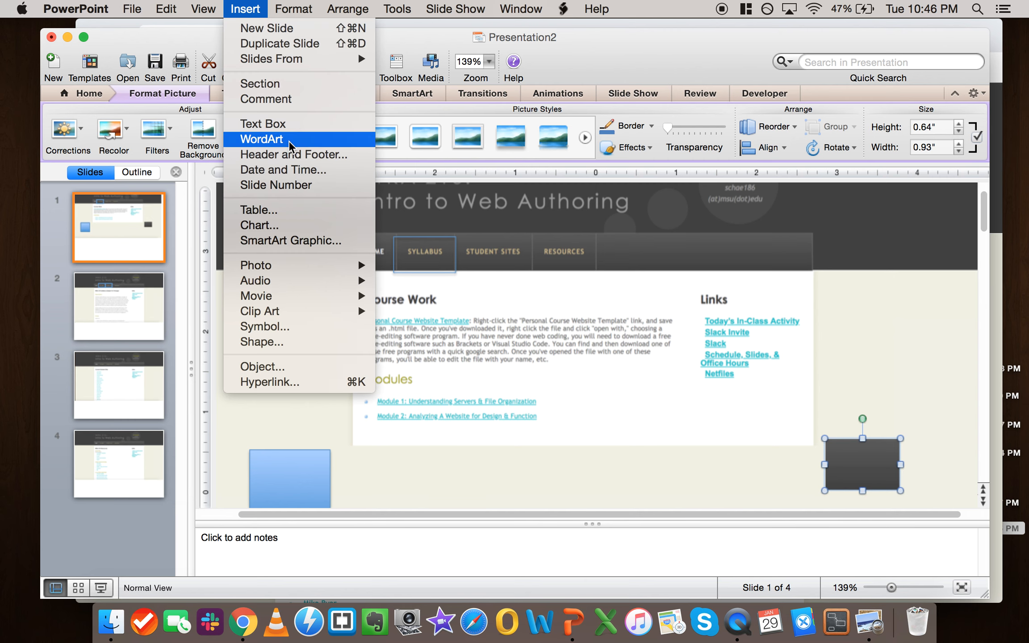
pyautogui.click(277, 124)
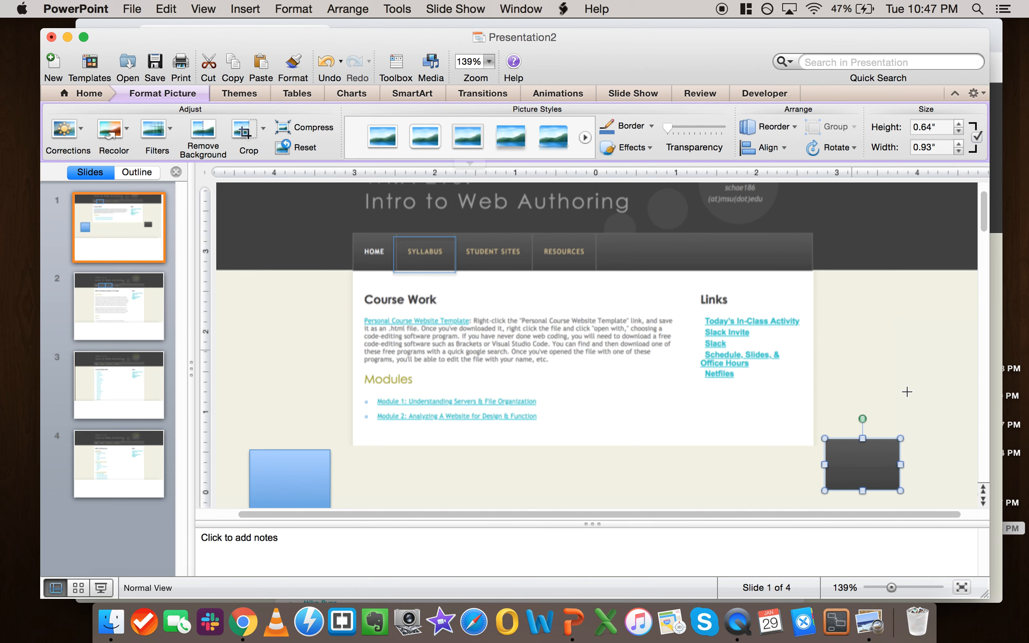
pyautogui.click(865, 370)
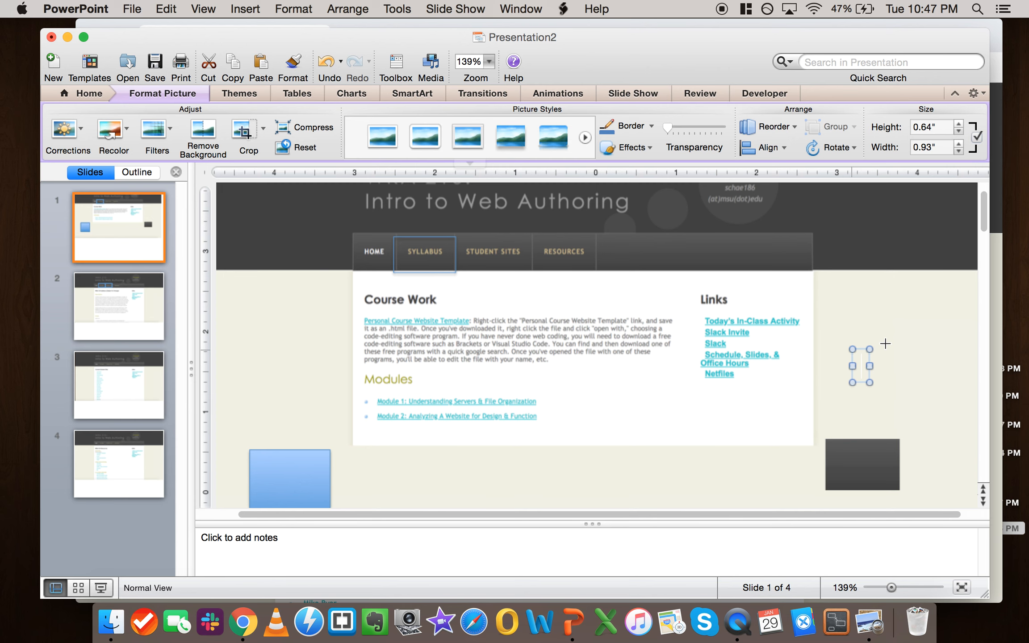
pyautogui.write('S')
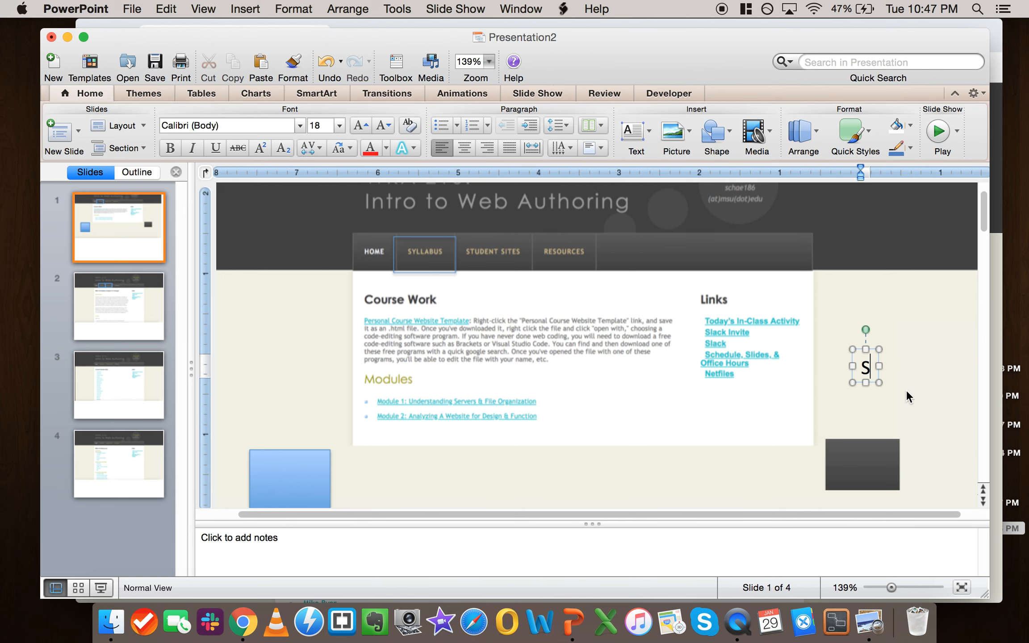
pyautogui.click(907, 393)
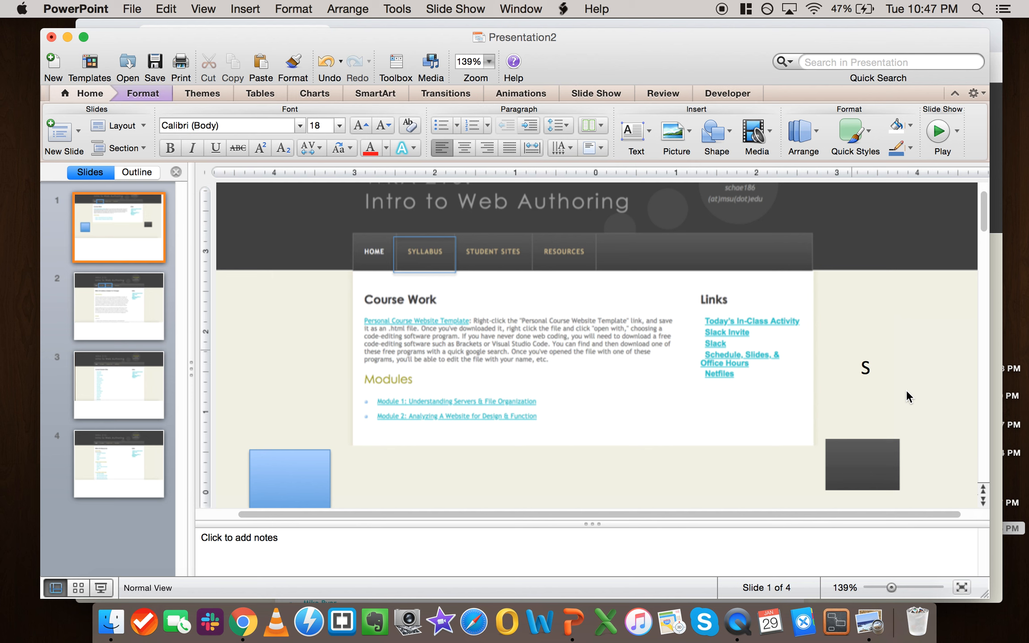
# Add the filler text "yhlksjdf" above the S in the text box and paste the copied content into it
pyautogui.click(866, 372)
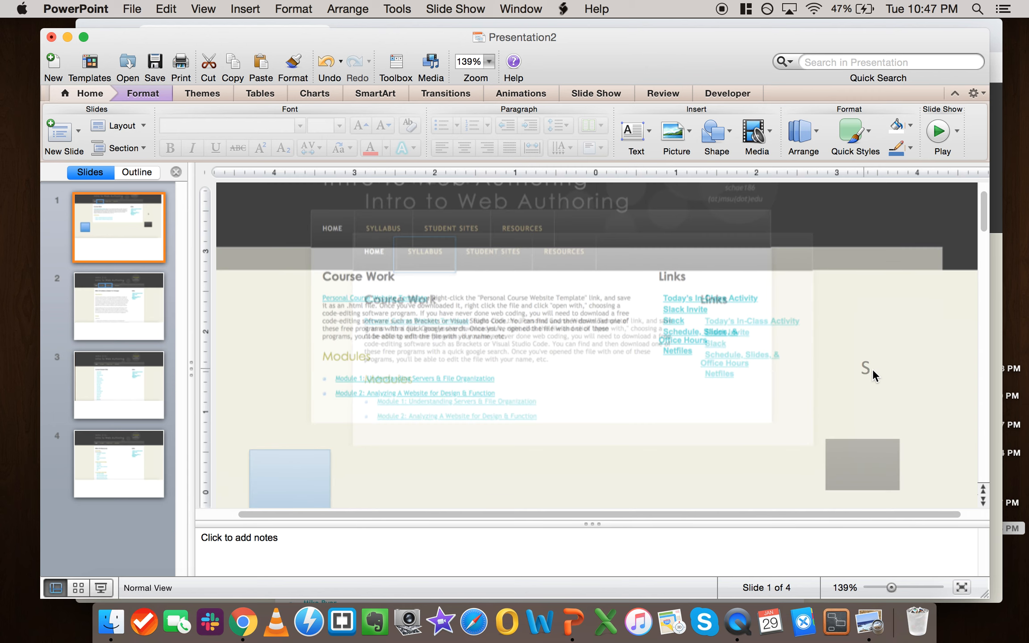
pyautogui.moveTo(871, 371); pyautogui.dragTo(870, 367)
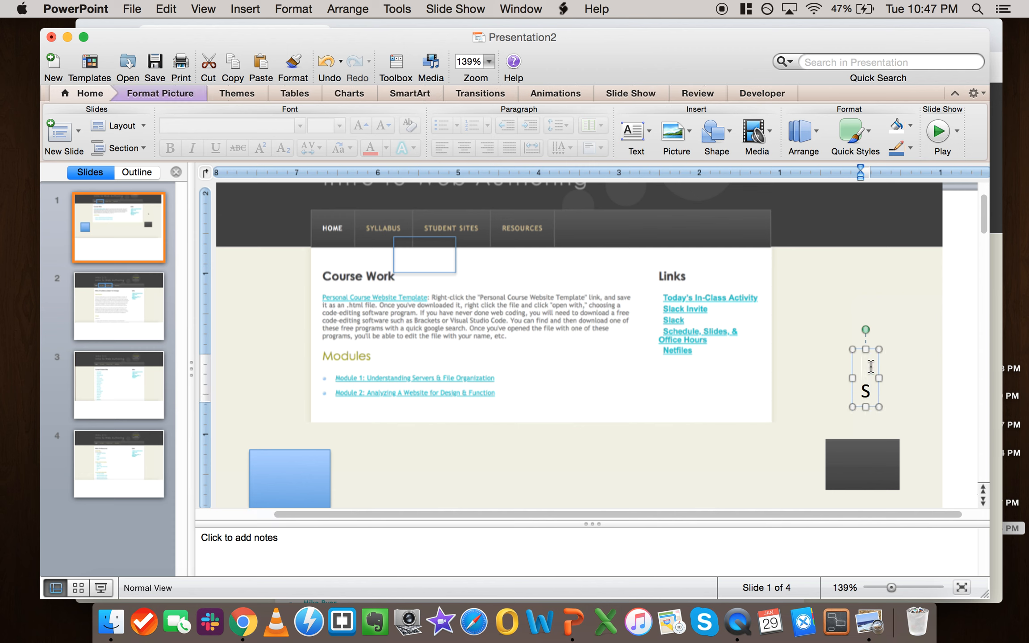
pyautogui.write('yhlksjdf')
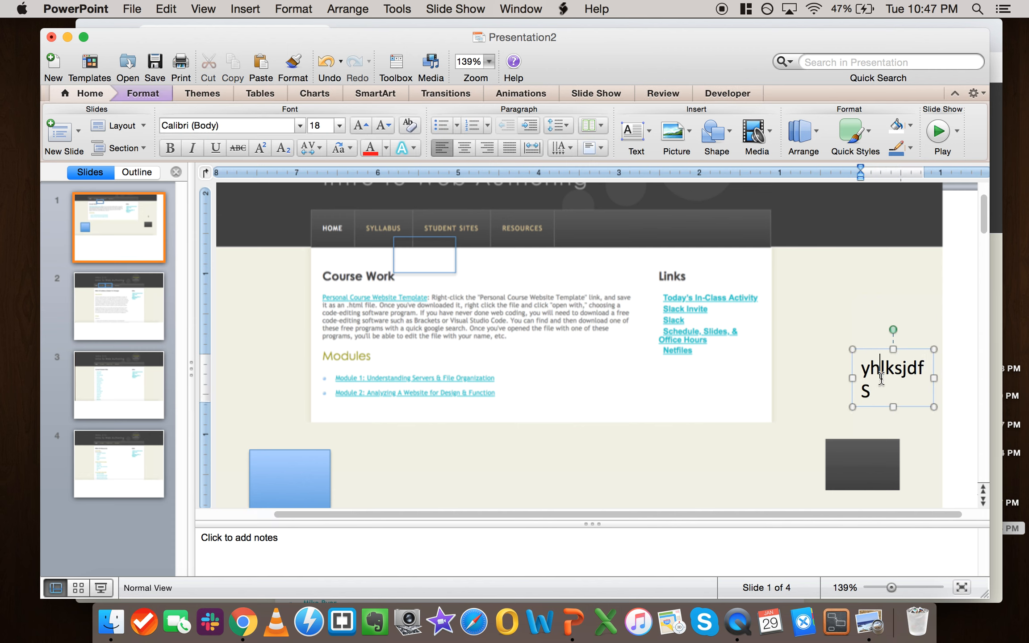
pyautogui.press('super+v')
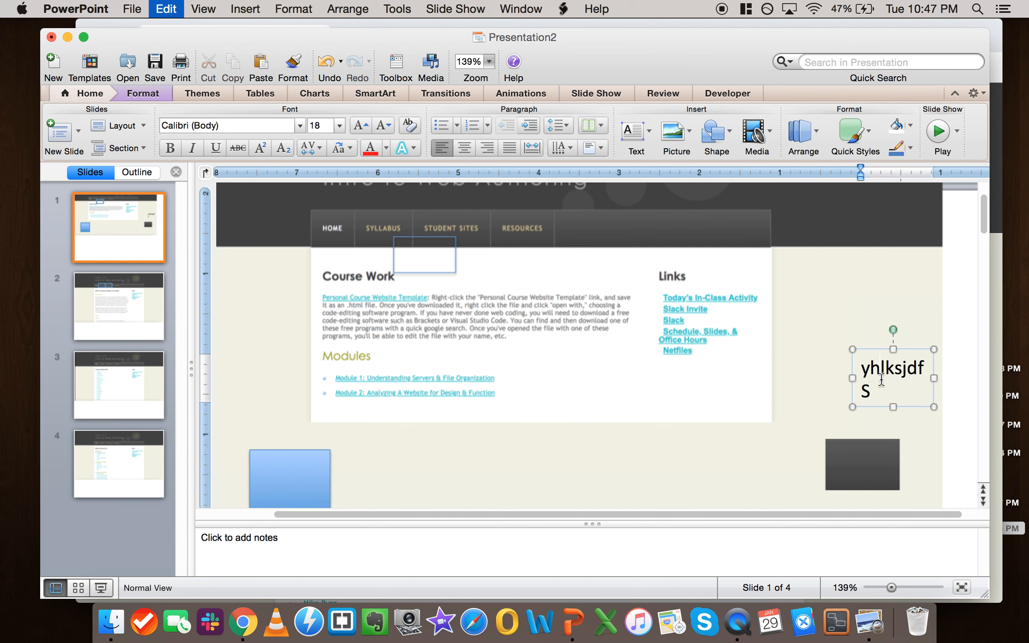
# Replace all the text in the slide 1 text box with "SYLLABUS" in capitals
pyautogui.press('super+a')
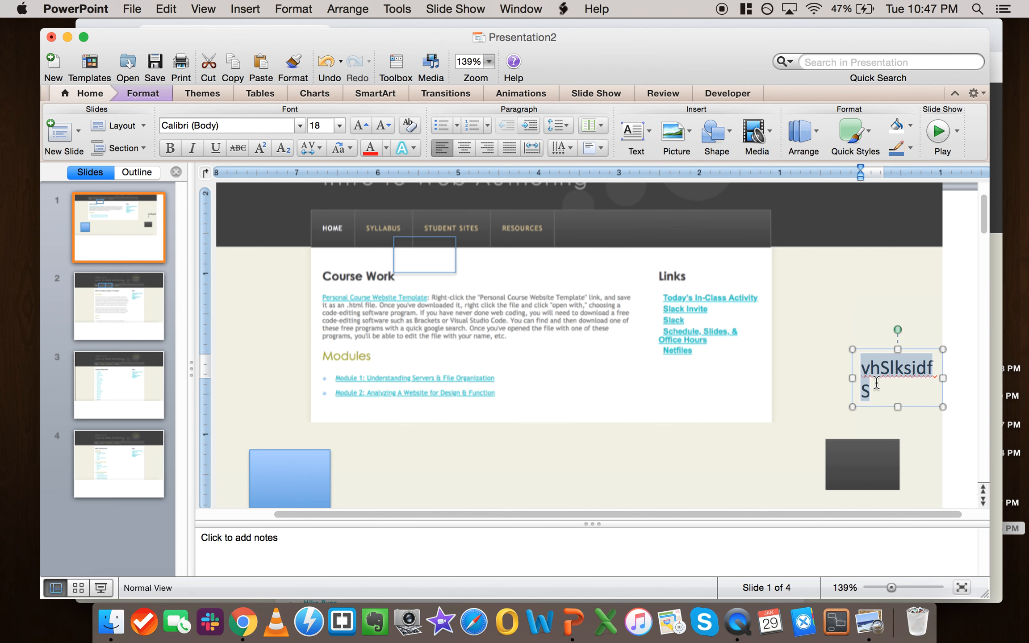
pyautogui.write('Syllabu')
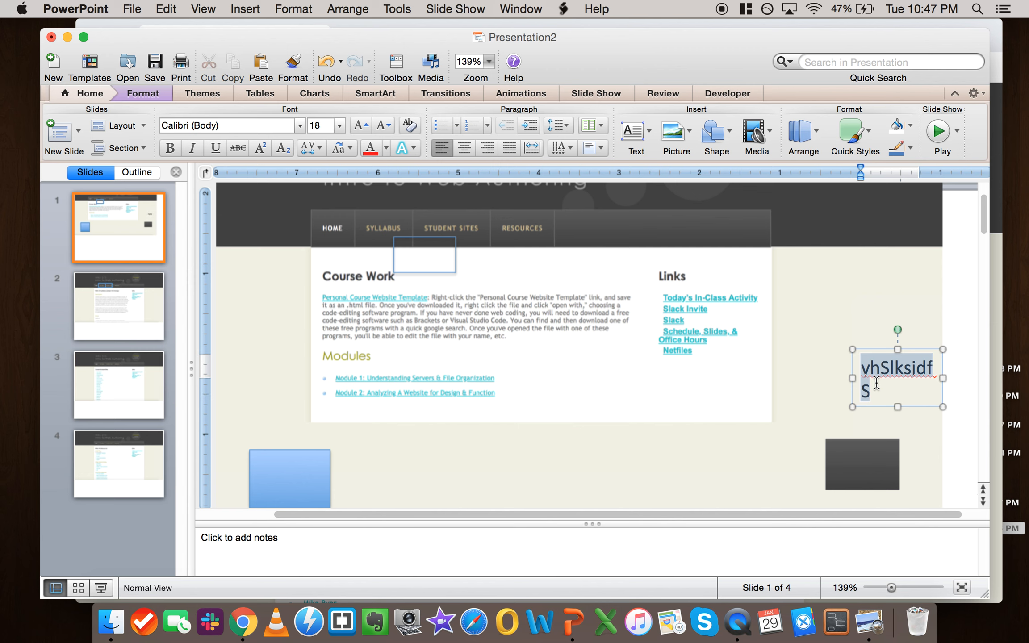
pyautogui.write('s')
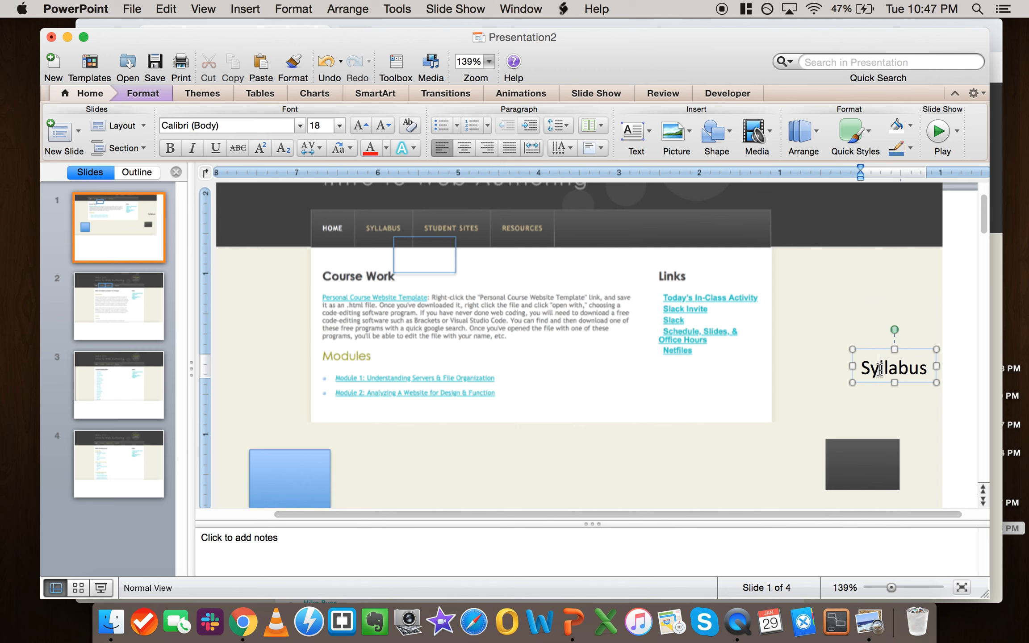
pyautogui.doubleClick(879, 369)
pyautogui.write('SYLLABUS')
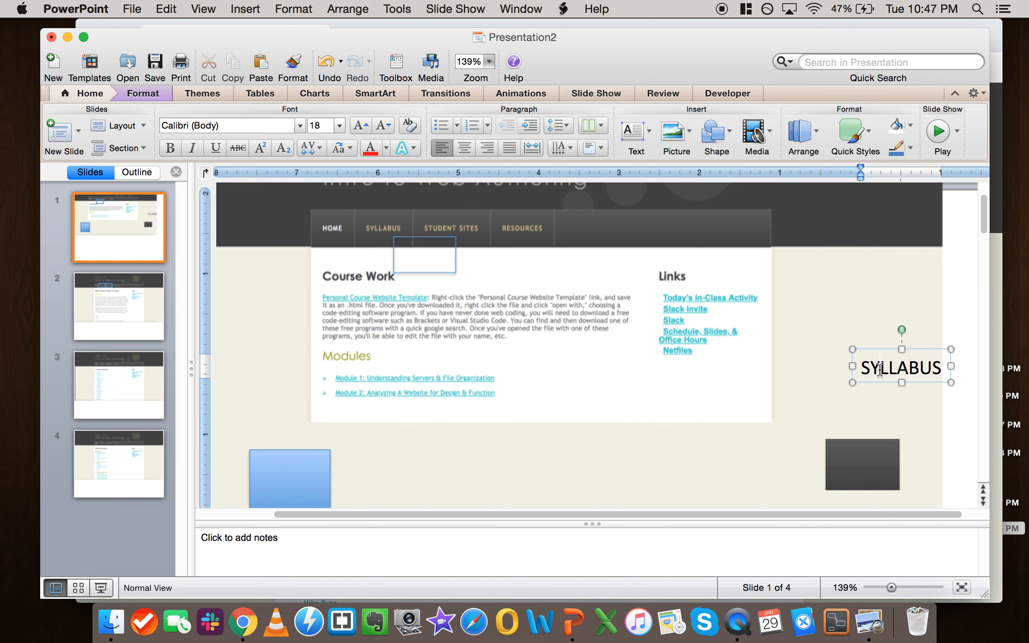
# Change the font color of the SYLLABUS text to the light theme color next to black
pyautogui.doubleClick(879, 368)
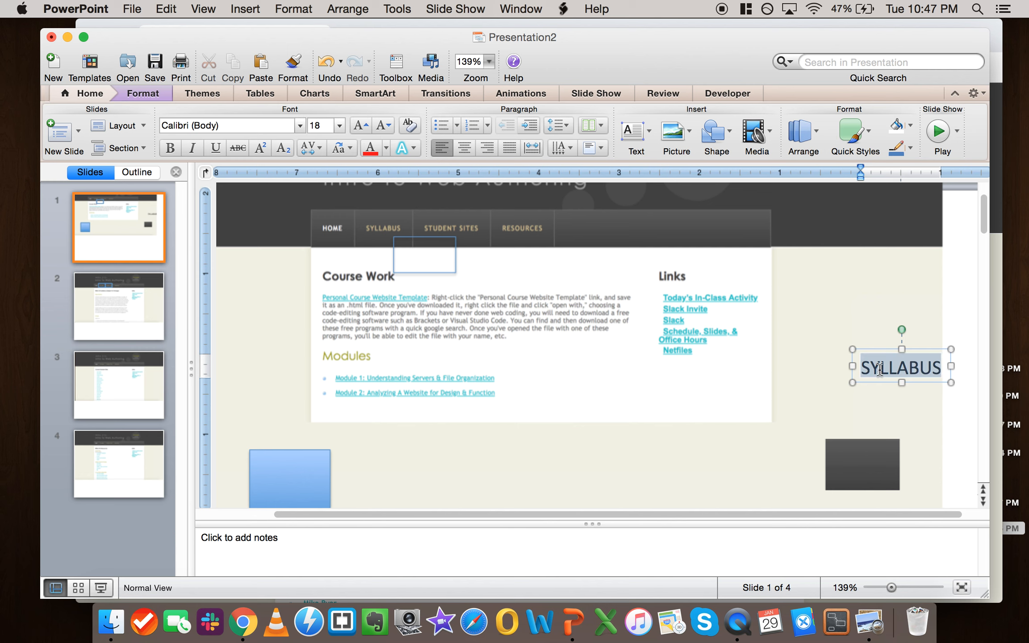
pyautogui.click(386, 148)
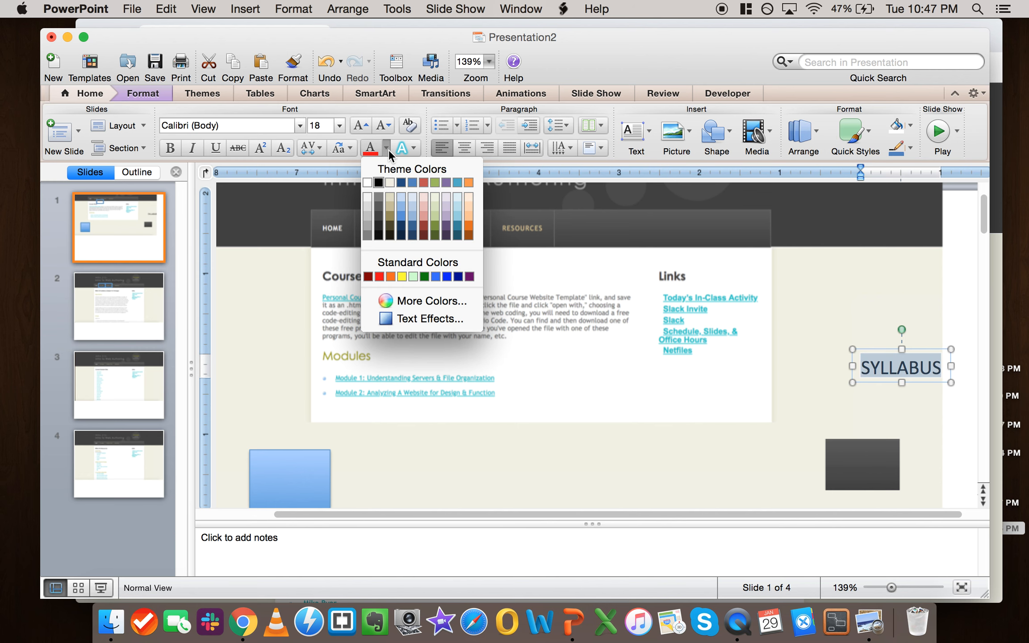
pyautogui.click(388, 180)
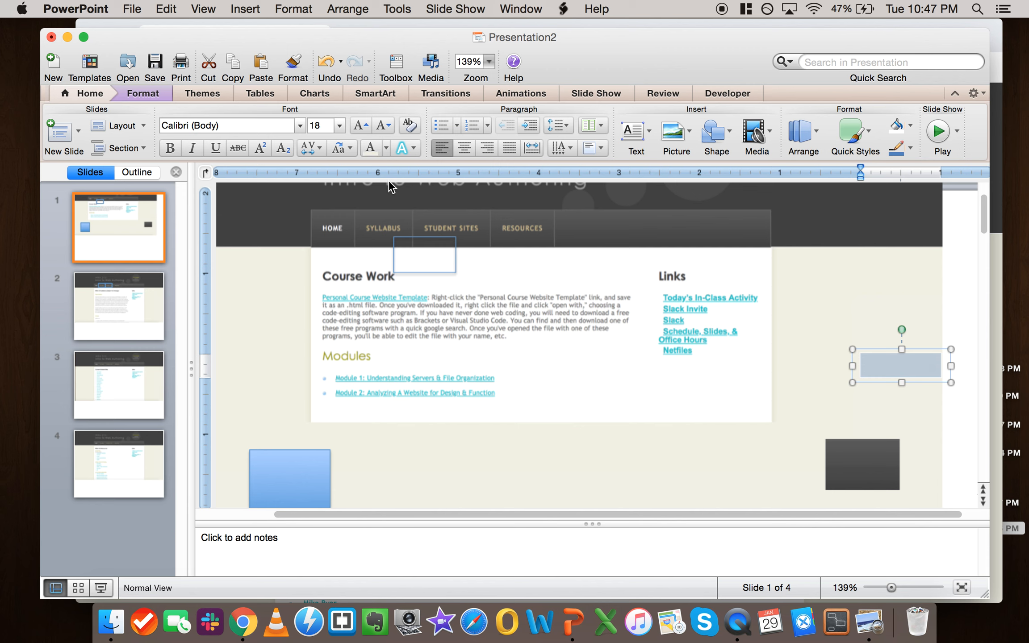
# Move the SYLLABUS text box onto the small dark image on slide 1 and select the image
pyautogui.click(875, 352)
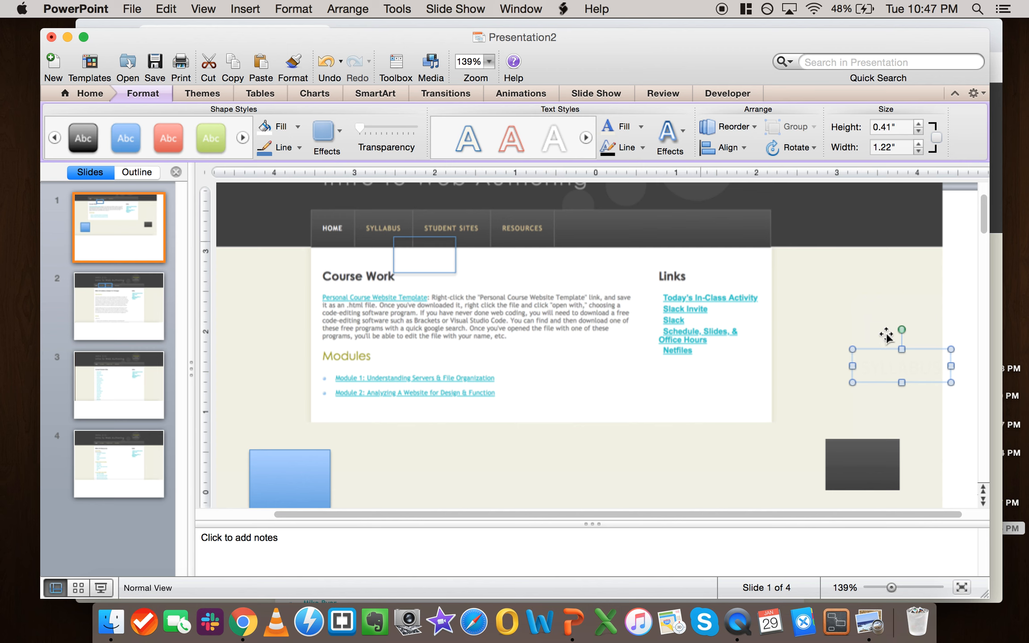
pyautogui.moveTo(868, 353); pyautogui.dragTo(844, 457)
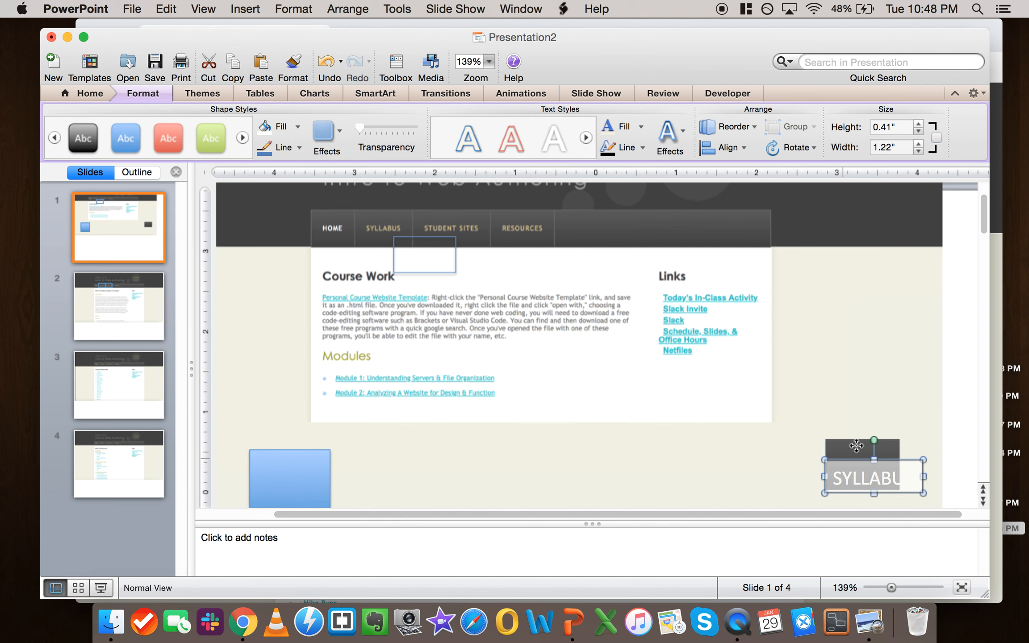
pyautogui.click(859, 446)
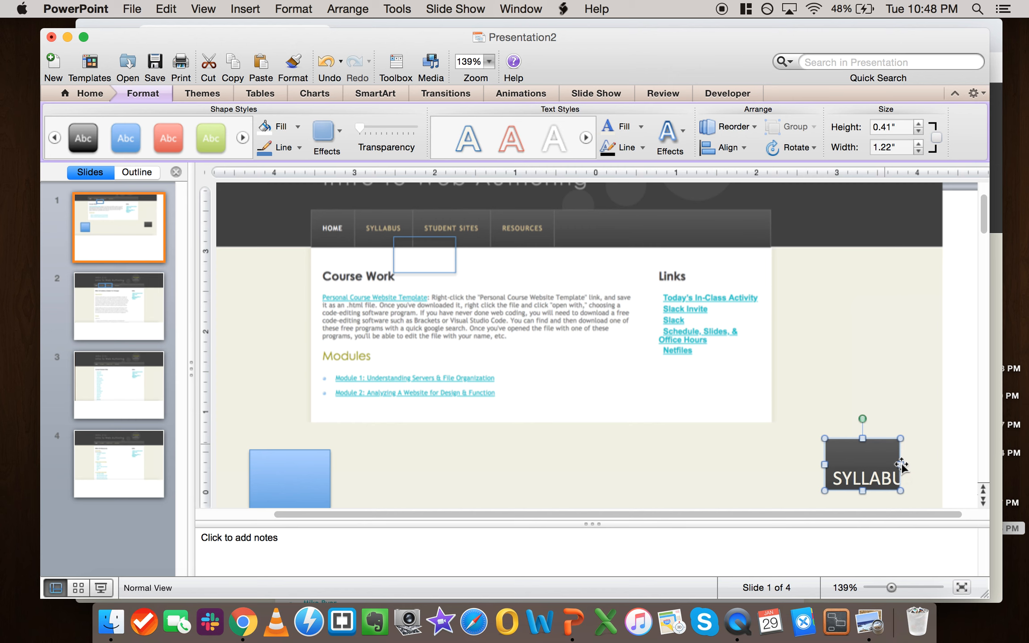
# Widen the dark image to span the whole SYLLABUS text and lower its upper edge to fit closely around it
pyautogui.click(903, 467)
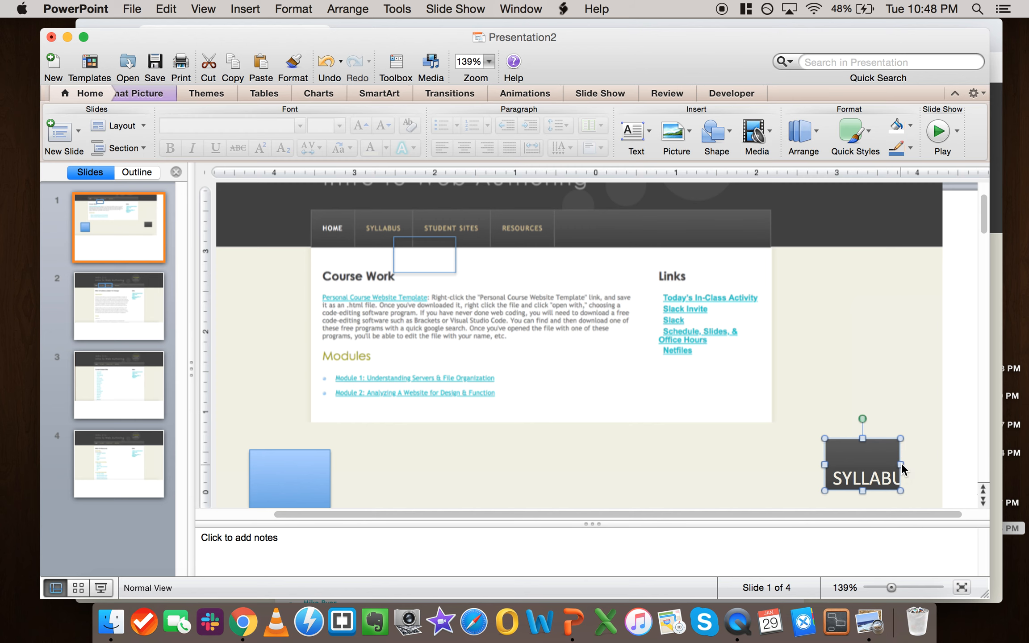
pyautogui.moveTo(900, 465); pyautogui.dragTo(935, 466)
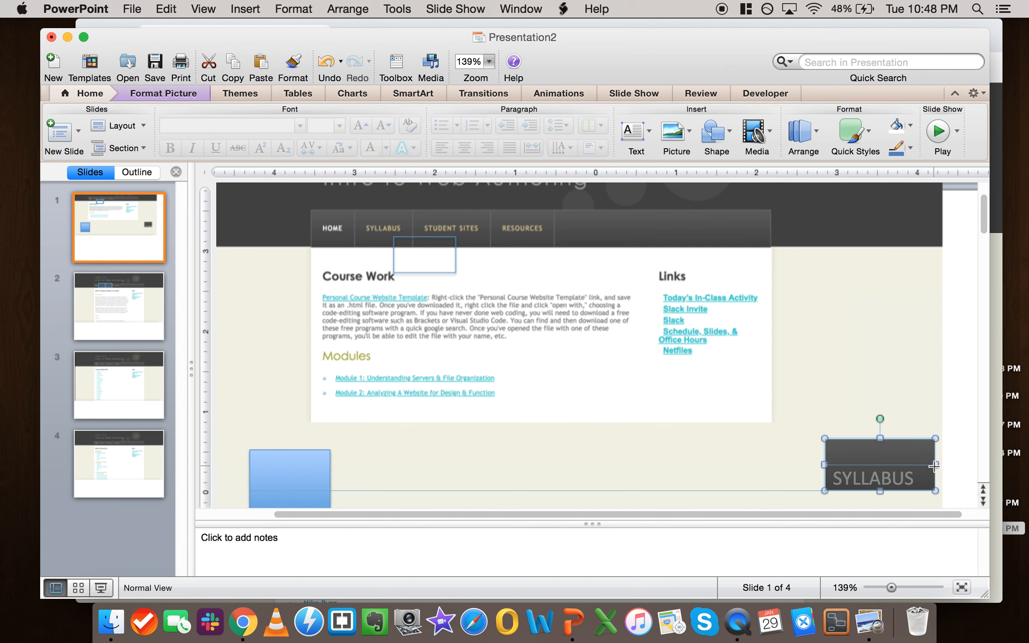
pyautogui.moveTo(877, 446); pyautogui.dragTo(875, 466)
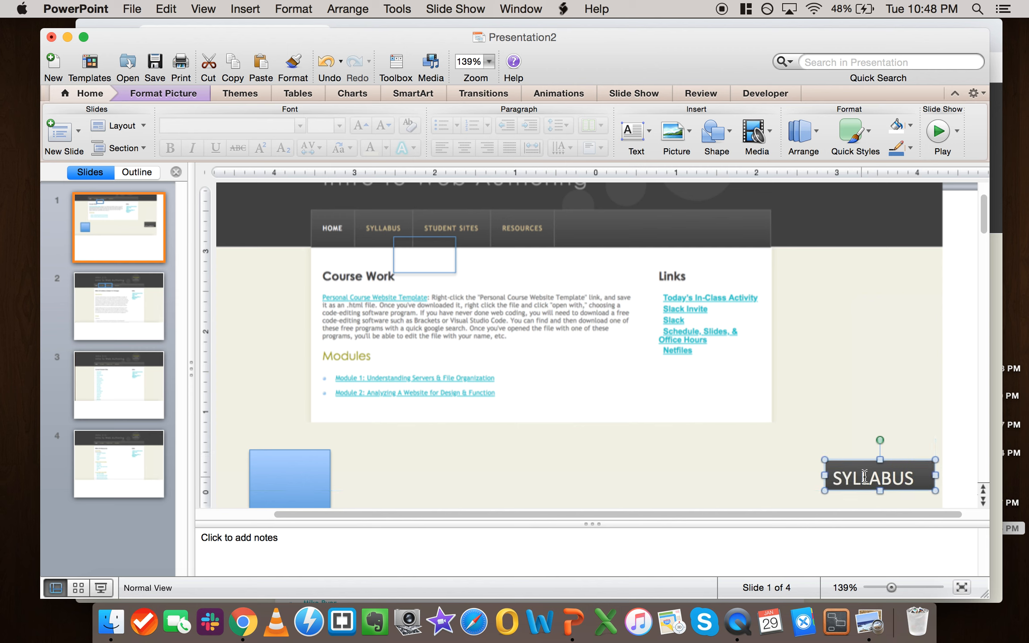
pyautogui.click(864, 477)
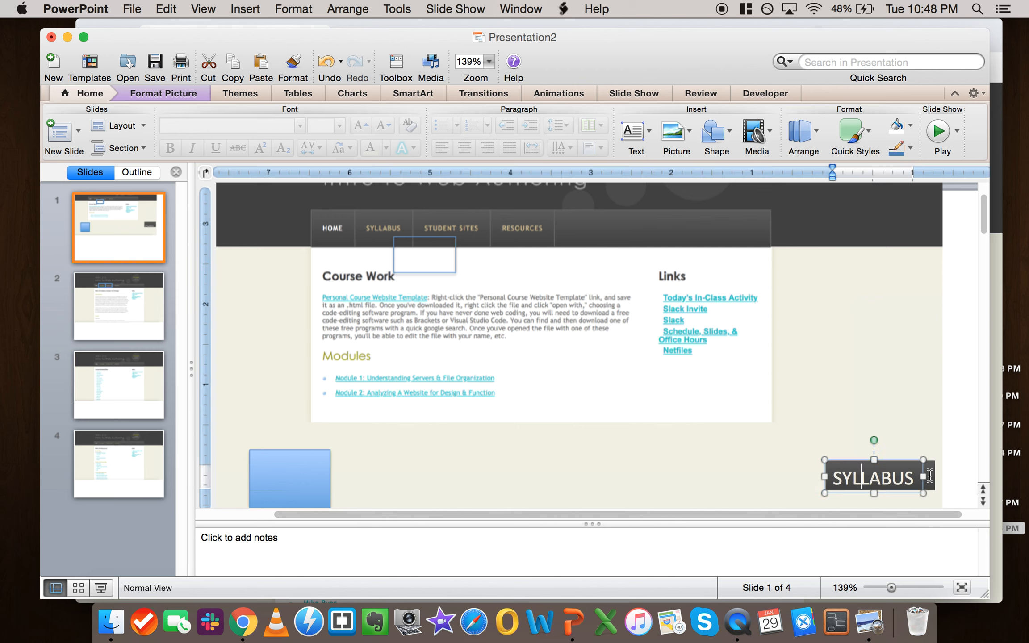
pyautogui.press('super+a')
pyautogui.press('Escape')
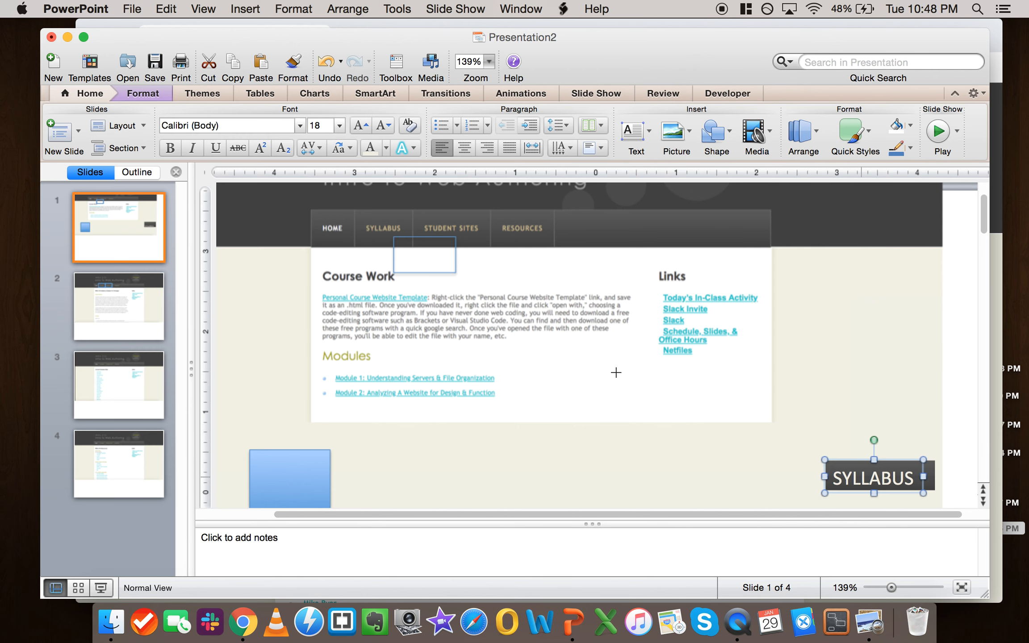
pyautogui.press('Escape')
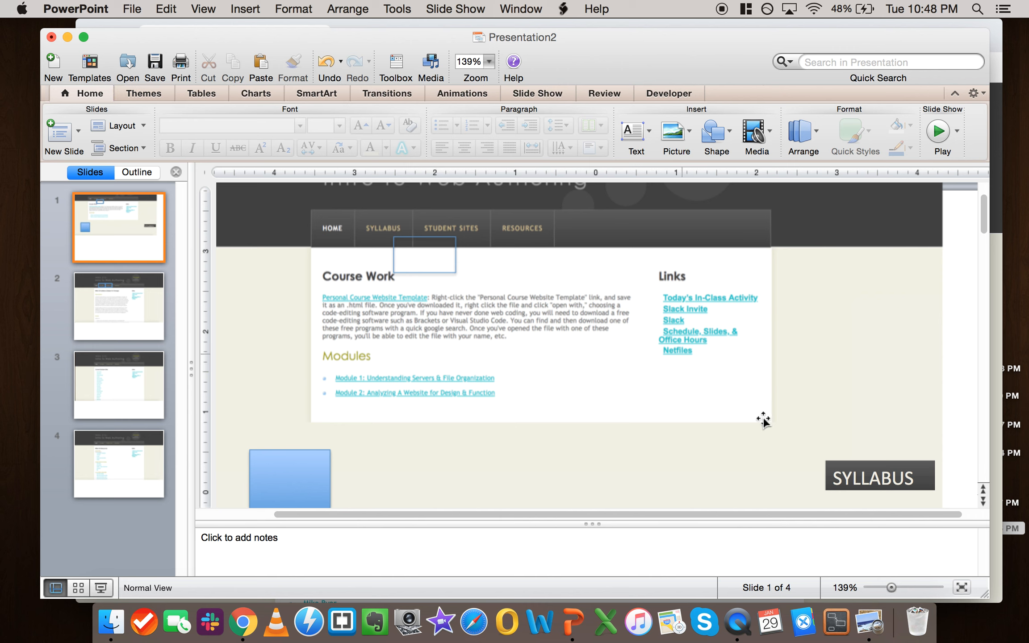
# Nudge the transparent outlined rectangle near the slide 1 navigation bar up slightly and open its context options
pyautogui.click(431, 240)
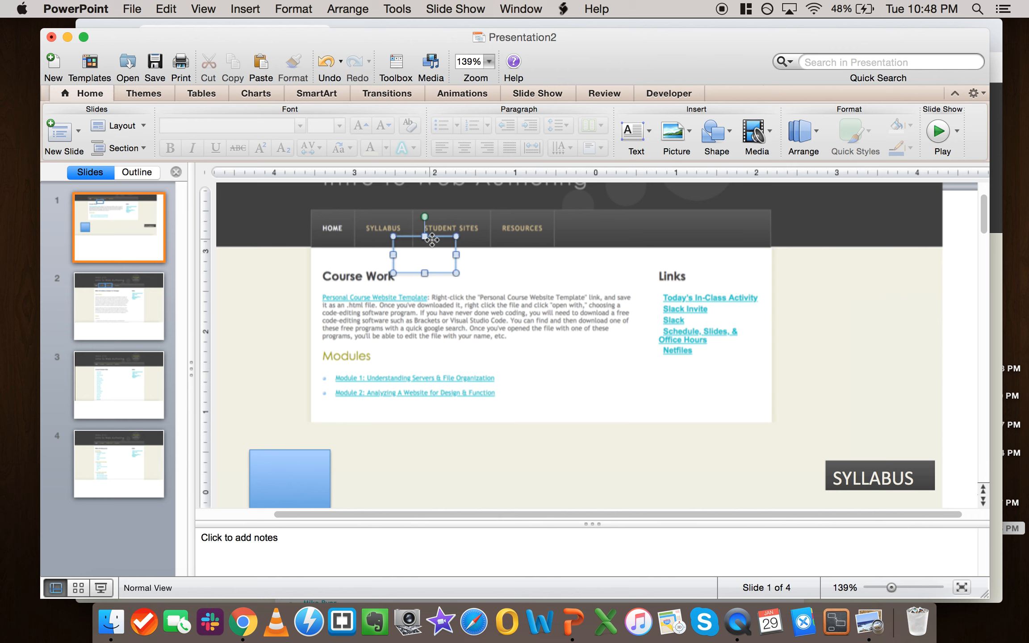
pyautogui.press('Up')
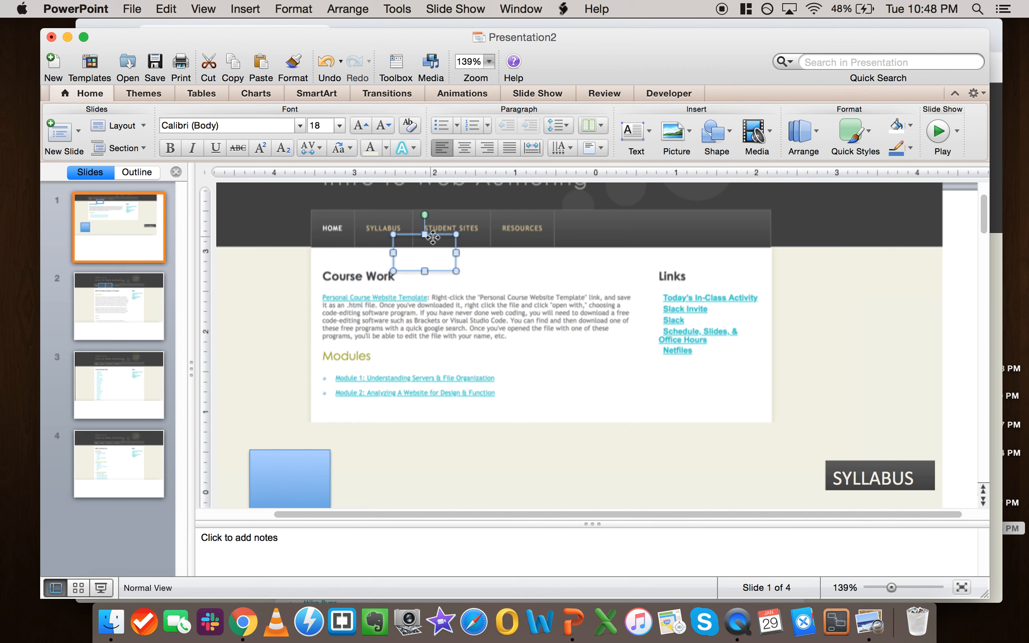
pyautogui.rightClick(437, 234)
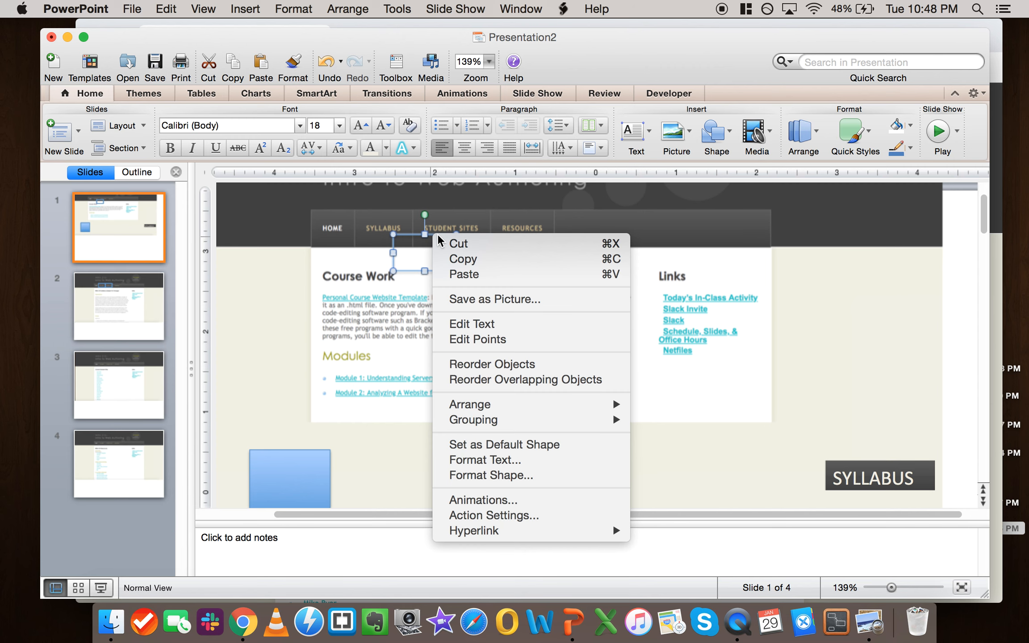